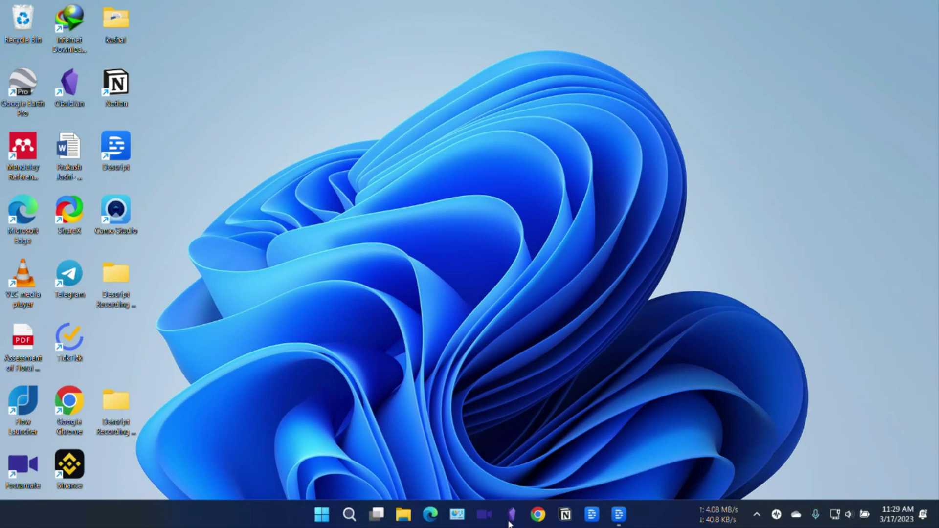
# Switch to Obsidian, search the community plugins for "git" and open the Obsidian Git plugin page
pyautogui.click(511, 515)
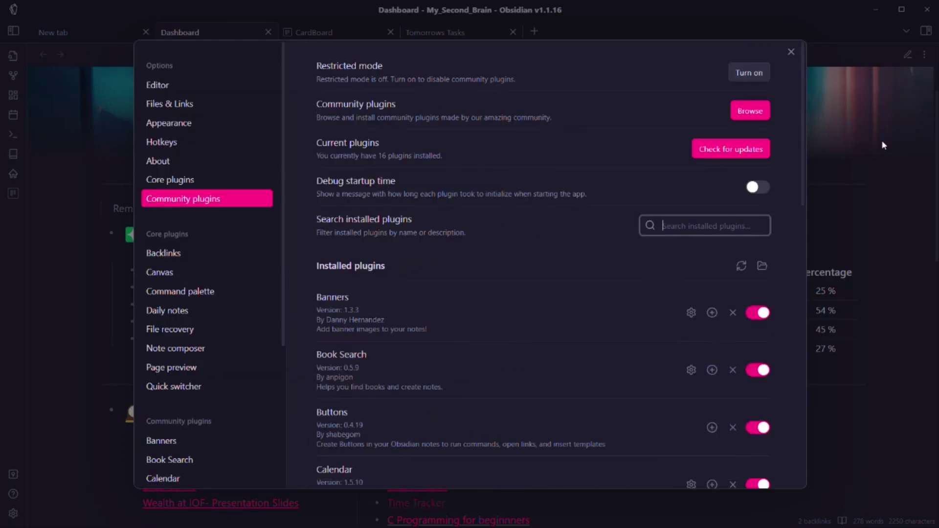
pyautogui.press('Escape')
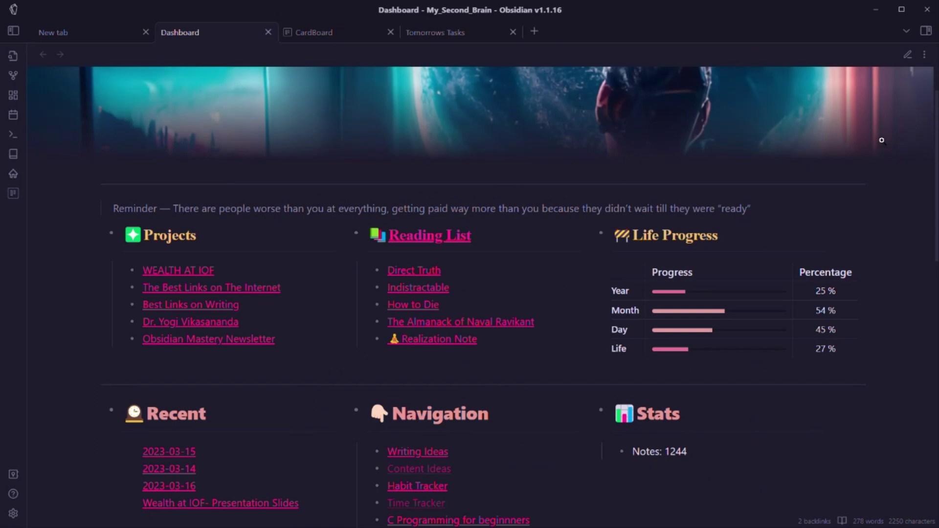
pyautogui.click(13, 514)
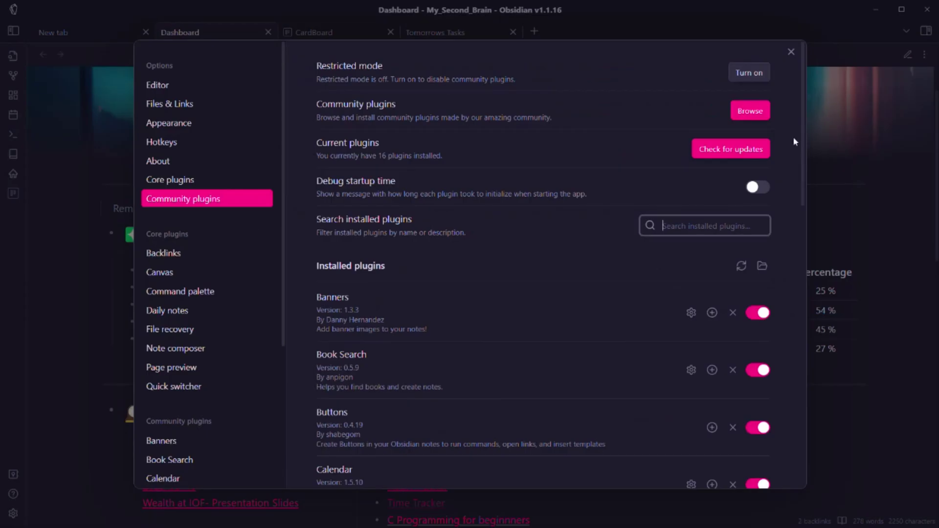
pyautogui.click(748, 112)
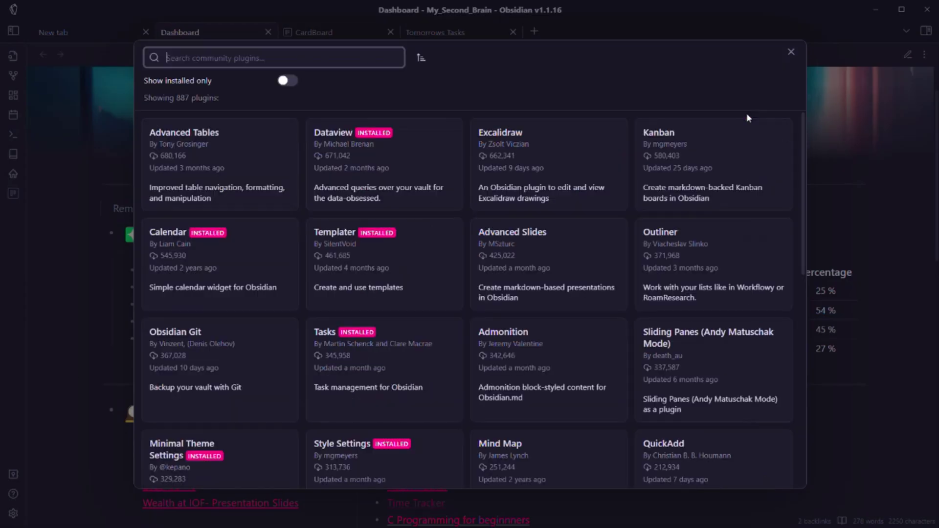
pyautogui.write('git')
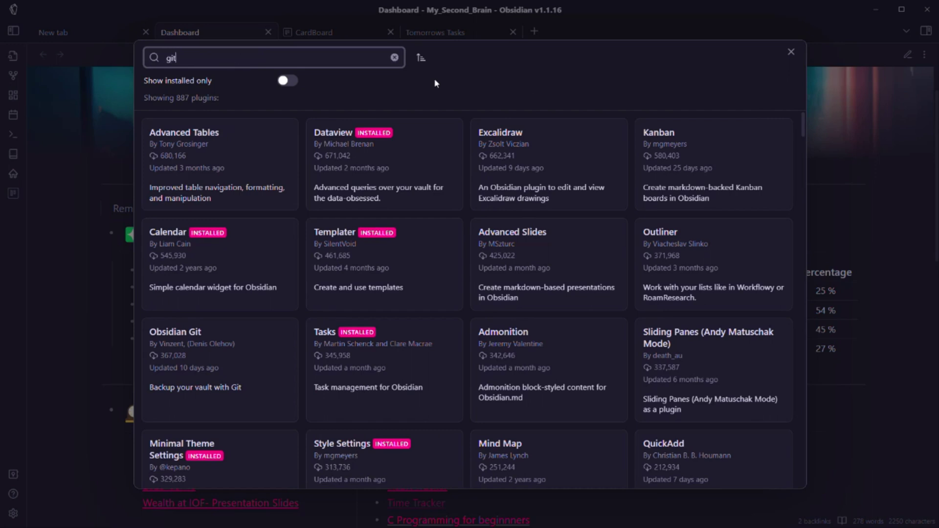
pyautogui.click(242, 189)
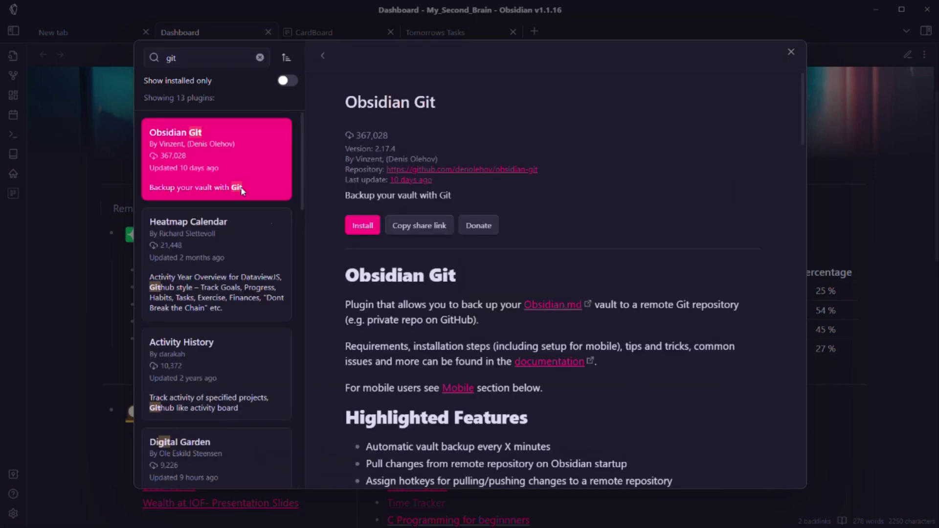
# Install and enable the Obsidian Git plugin, and open its settings
pyautogui.click(363, 225)
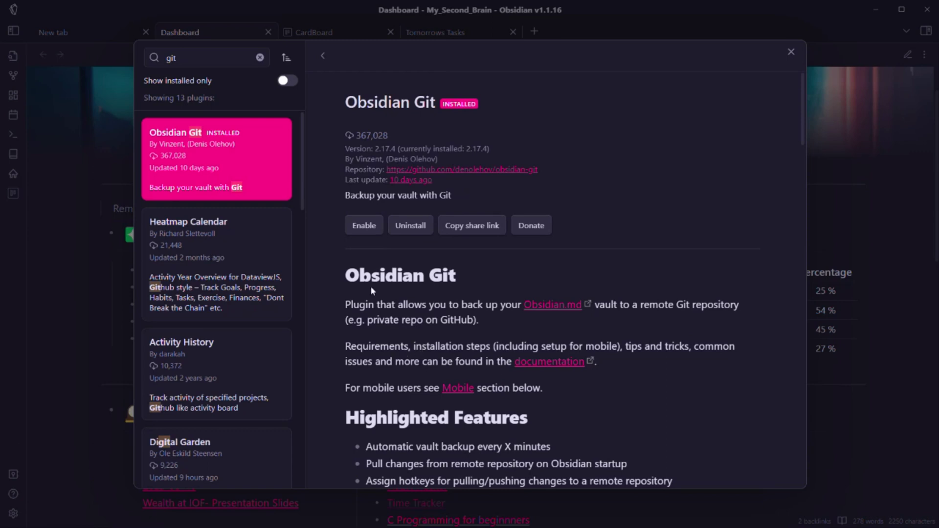
pyautogui.click(362, 230)
pyautogui.click(361, 230)
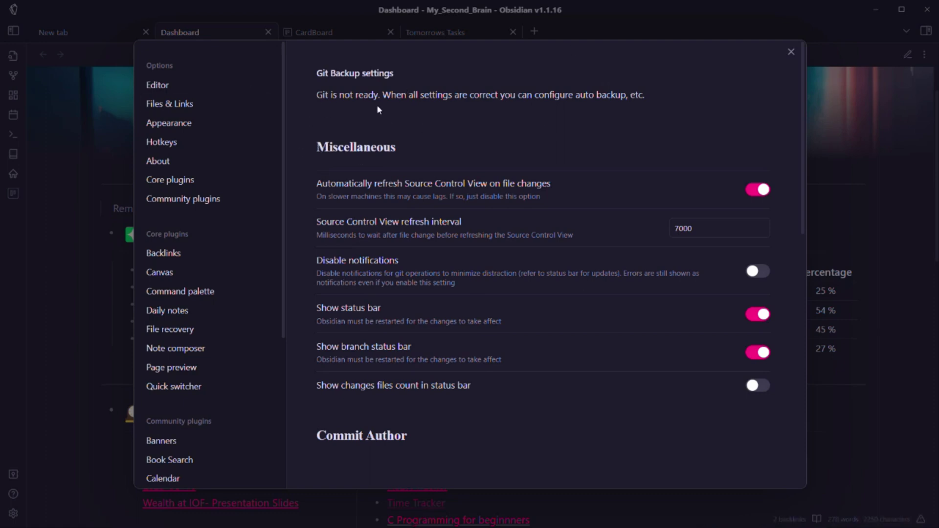
# Switch to the Edge browser, search the web for "git" and open the Git SCM website
pyautogui.press('super')
pyautogui.click(430, 514)
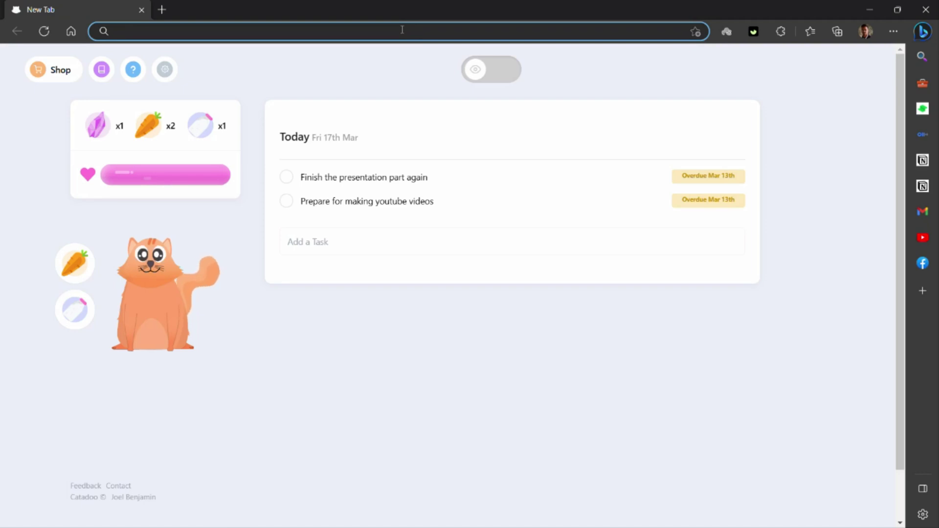
pyautogui.write('git')
pyautogui.press('Delete')
pyautogui.press('Return')
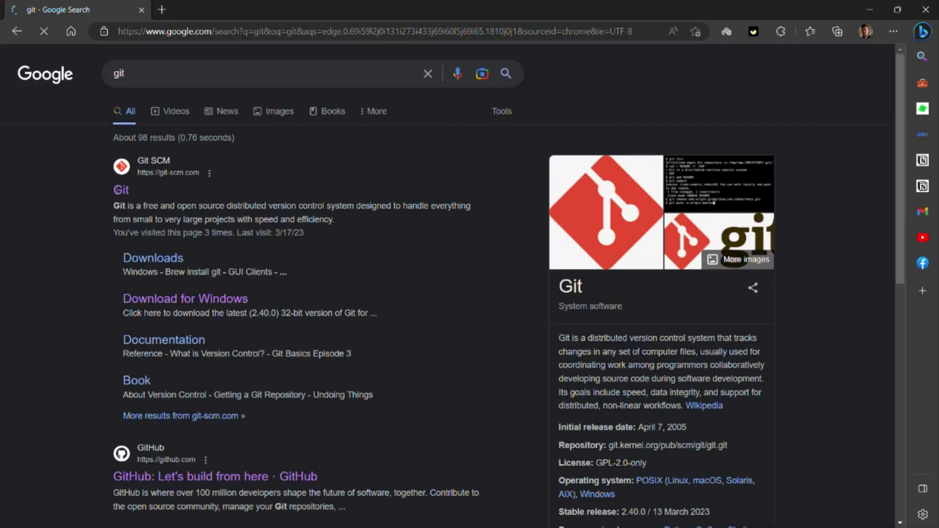
pyautogui.click(129, 189)
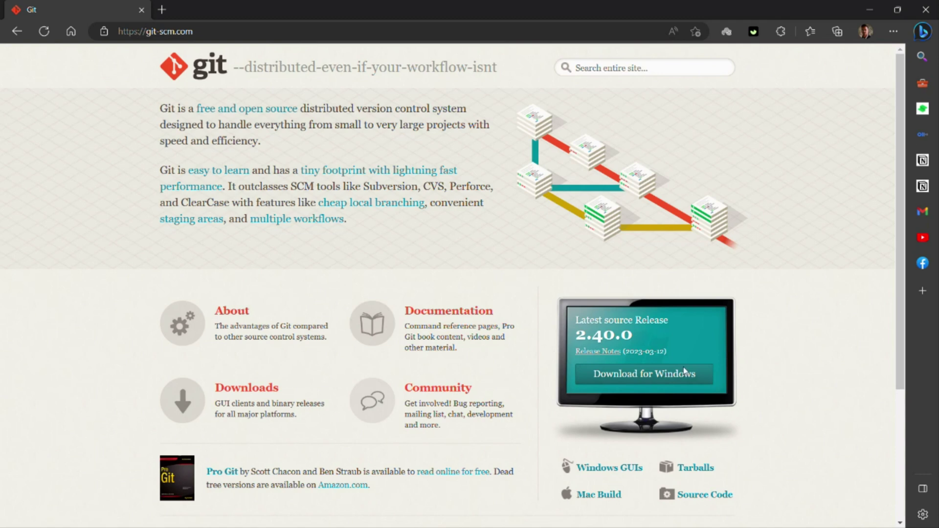
# Search the web for "github desktop" and open the GitHub Desktop result
pyautogui.click(345, 30)
pyautogui.write('github desk')
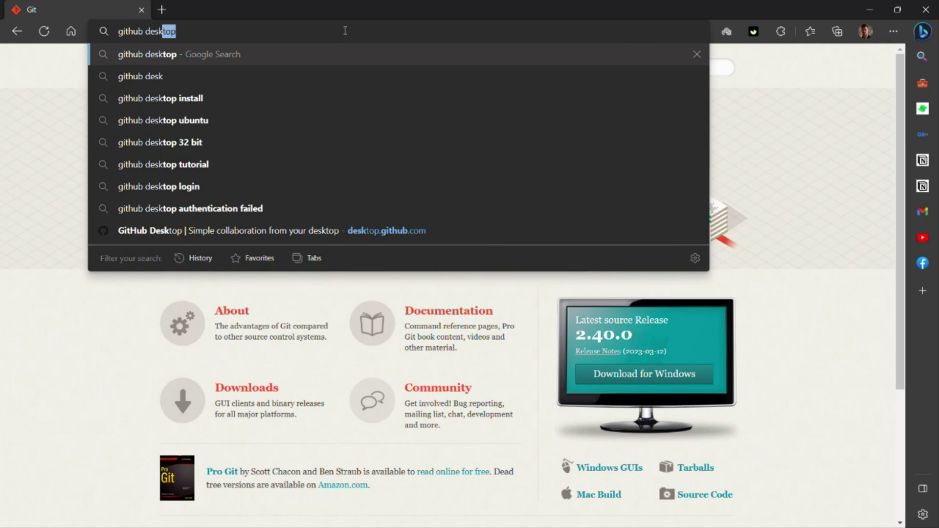
pyautogui.press('Up')
pyautogui.press('Down')
pyautogui.press('Return')
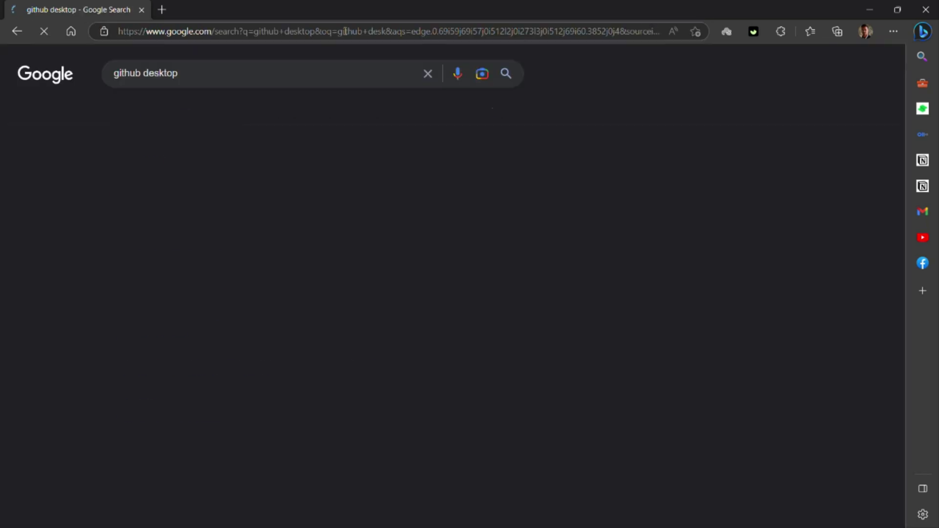
pyautogui.click(171, 191)
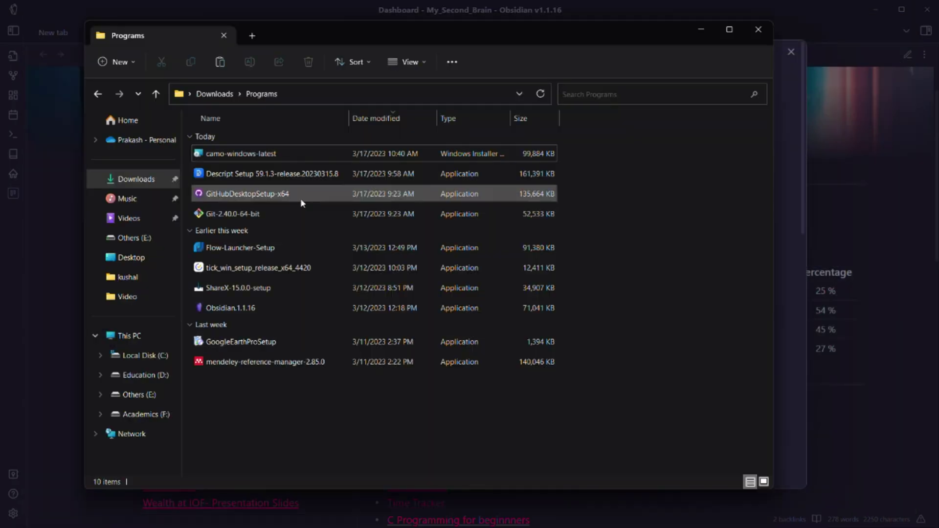
# Run the Git-2.40.0-64-bit installer from the Programs folder, accept the license and install into the existing C:\Program Files\Git folder
pyautogui.click(300, 193)
pyautogui.click(302, 213)
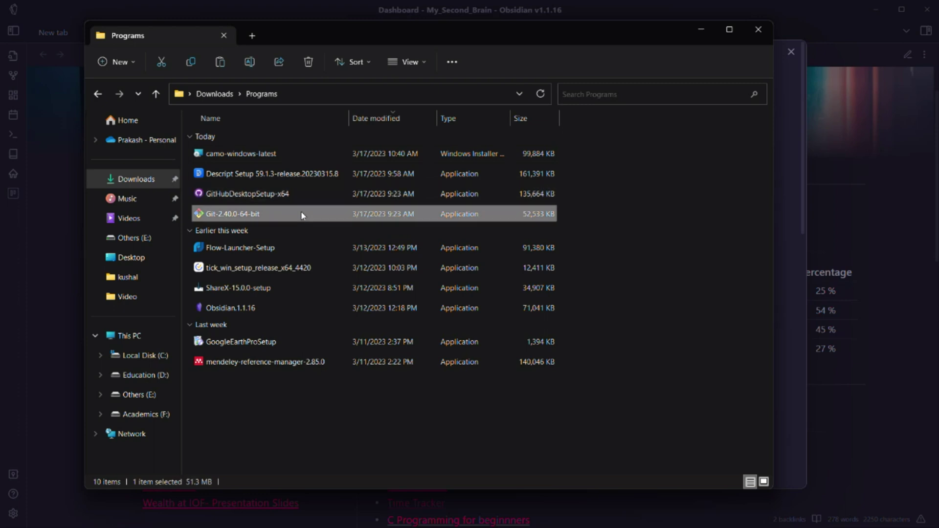
pyautogui.click(274, 195)
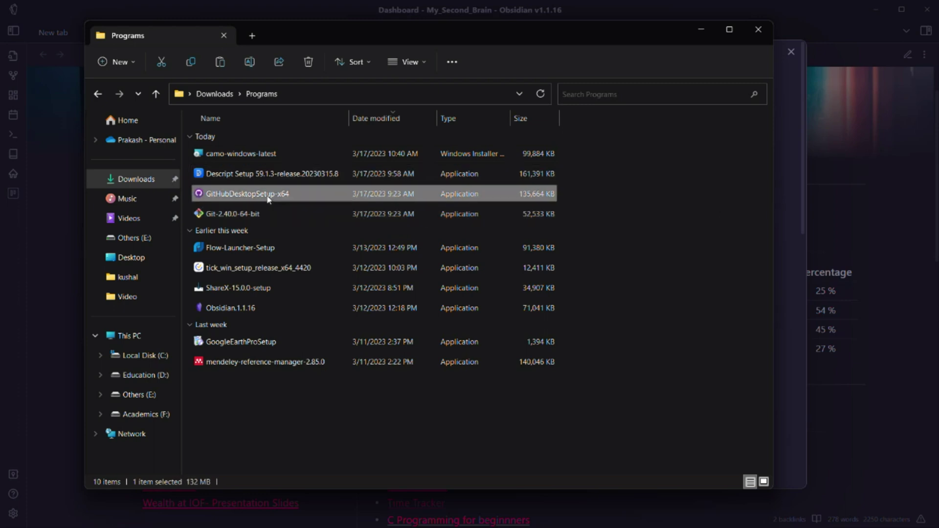
pyautogui.click(266, 210)
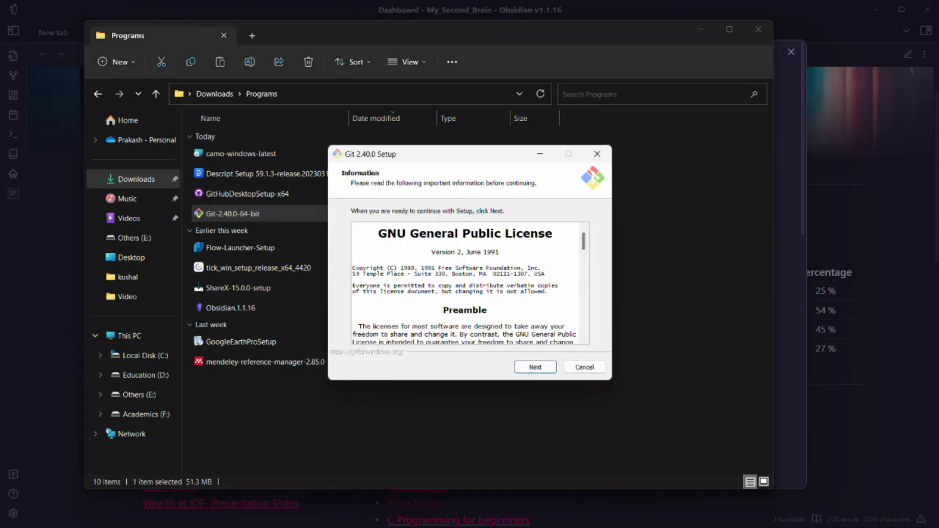
pyautogui.click(535, 368)
pyautogui.click(535, 367)
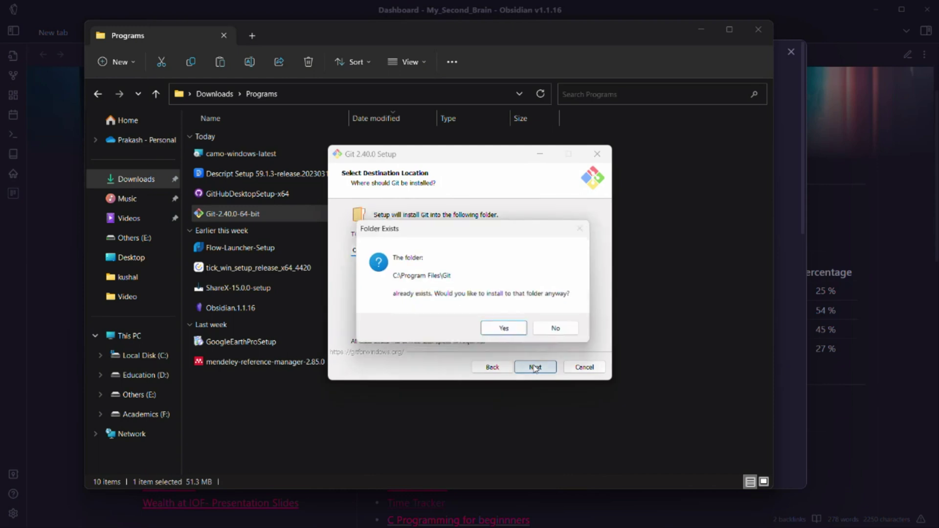
pyautogui.click(517, 334)
# Accept the default options on the remaining Git setup pages and start the installation
pyautogui.click(540, 369)
pyautogui.click(540, 369)
pyautogui.click(540, 369)
pyautogui.click(540, 370)
pyautogui.click(535, 368)
pyautogui.click(535, 367)
pyautogui.click(535, 368)
# Return to the Git 2.40.0 setup window and finish it with View Release Notes disabled
pyautogui.press('super')
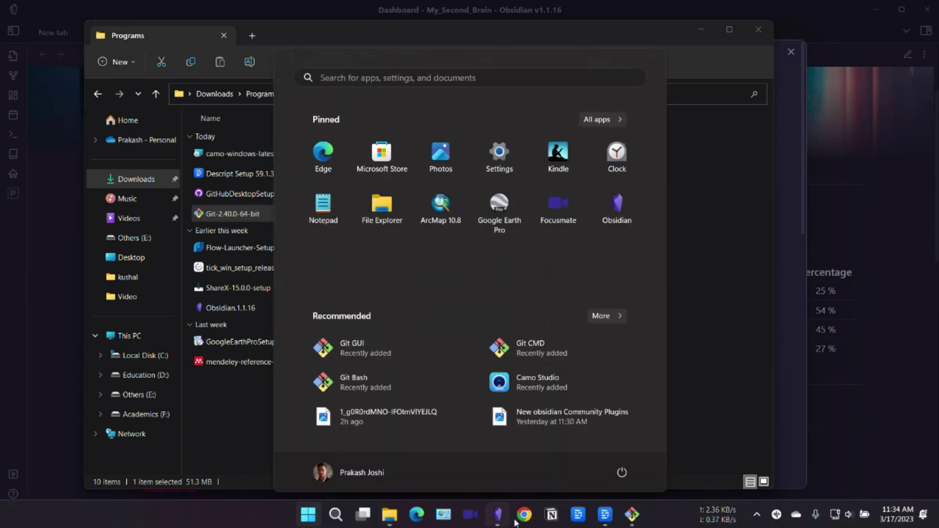
pyautogui.click(633, 519)
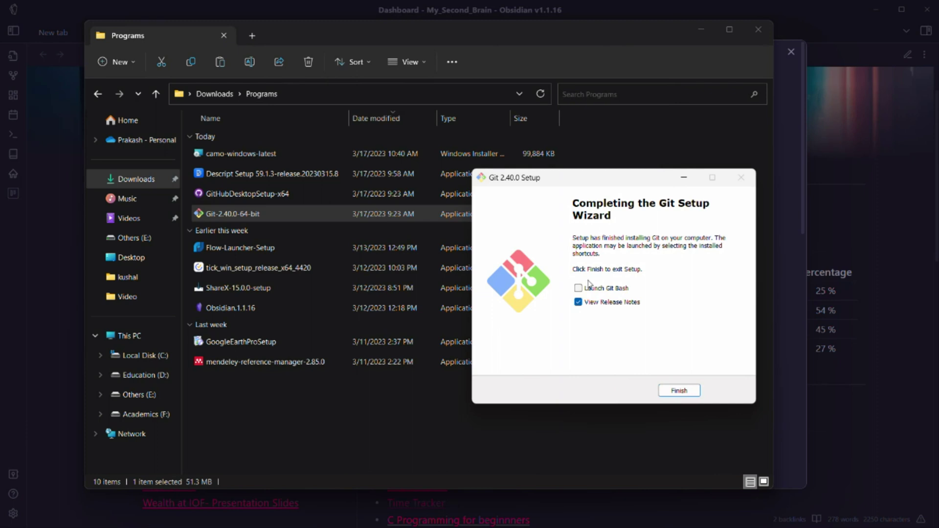
pyautogui.click(578, 303)
pyautogui.click(685, 391)
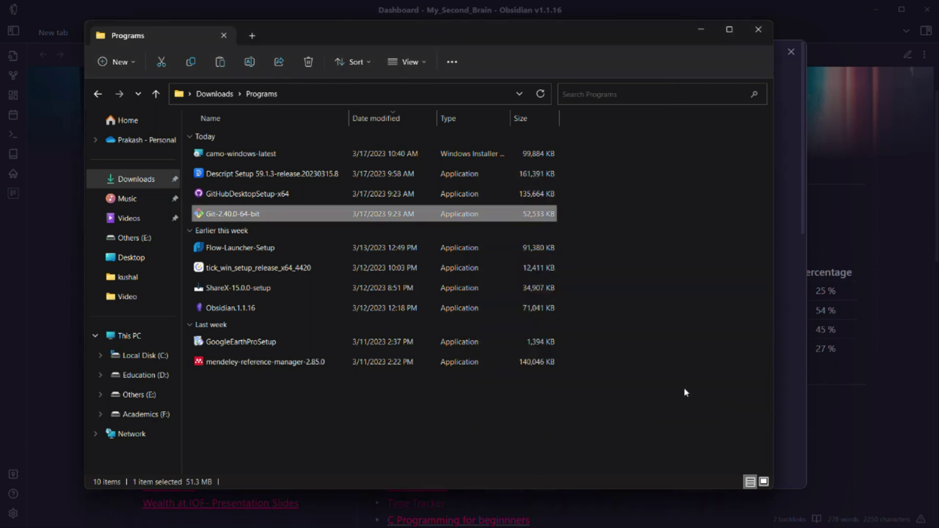
# Refresh the Programs folder and run the GitHubDesktopSetup-x64 installer
pyautogui.click(622, 207)
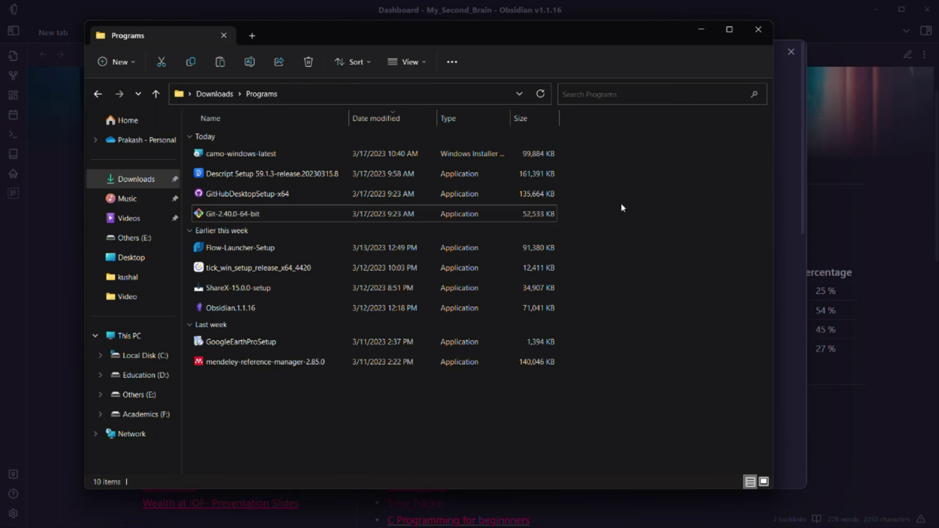
pyautogui.rightClick(626, 205)
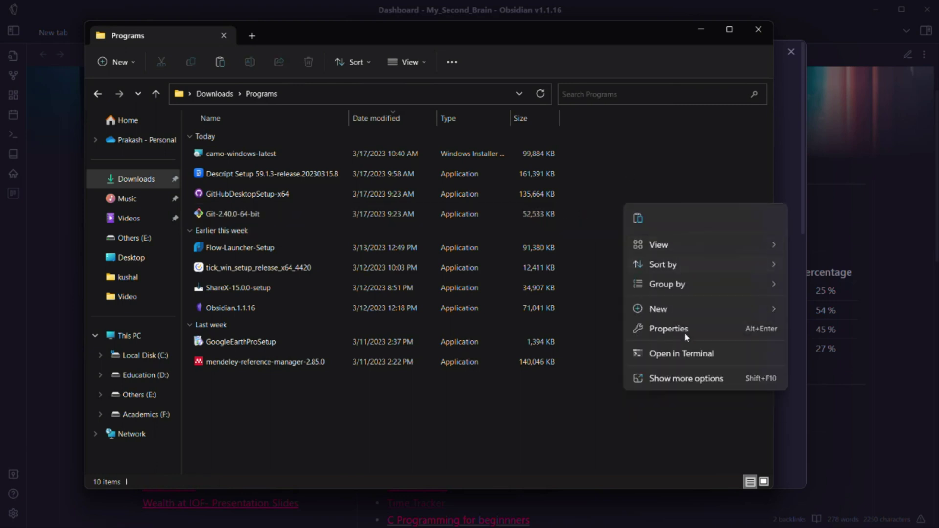
pyautogui.click(687, 381)
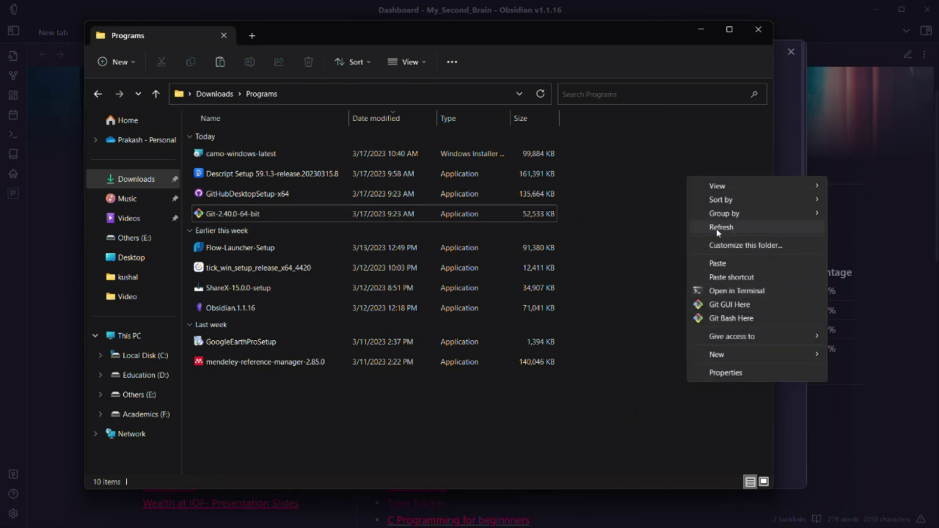
pyautogui.click(719, 228)
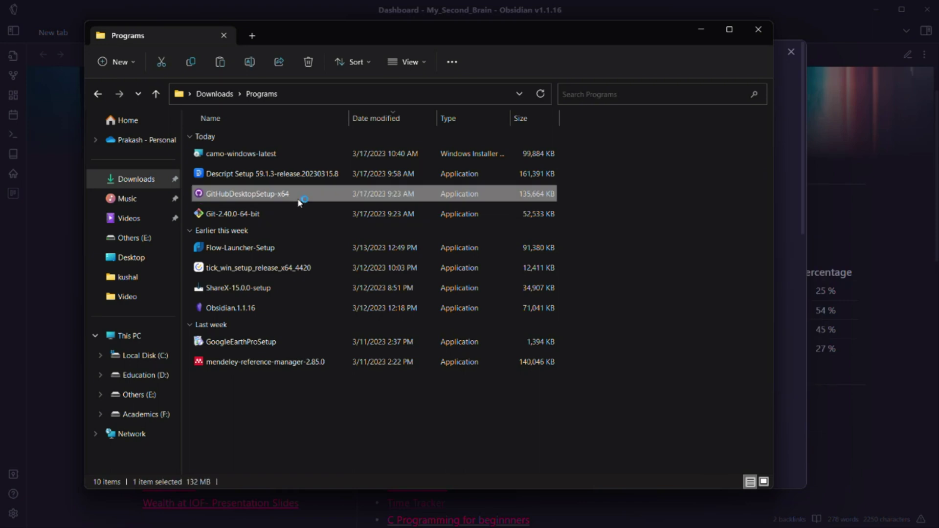
pyautogui.rightClick(632, 197)
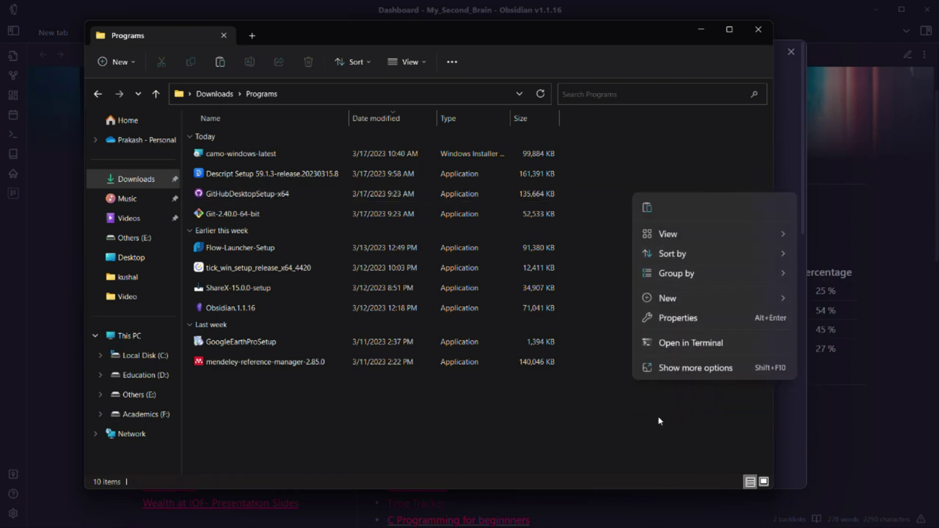
pyautogui.click(460, 318)
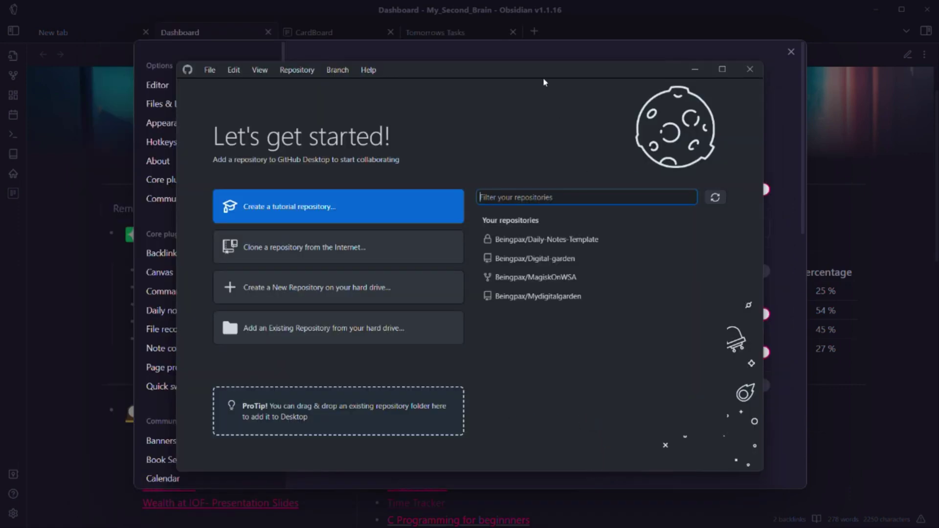
# Start a new repository on the hard drive in GitHub Desktop and browse to My_Second_Brain's parent folder for its local path
pyautogui.moveTo(480, 74); pyautogui.dragTo(509, 81)
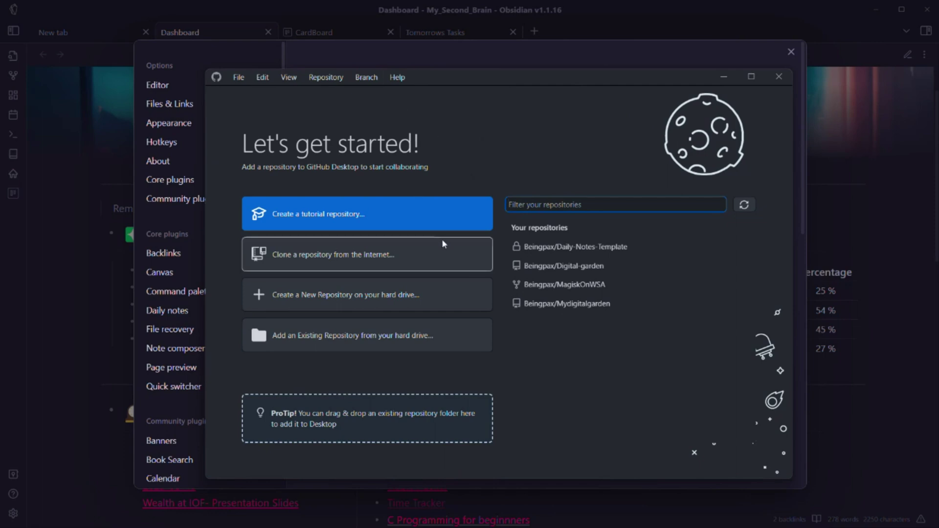
pyautogui.click(422, 310)
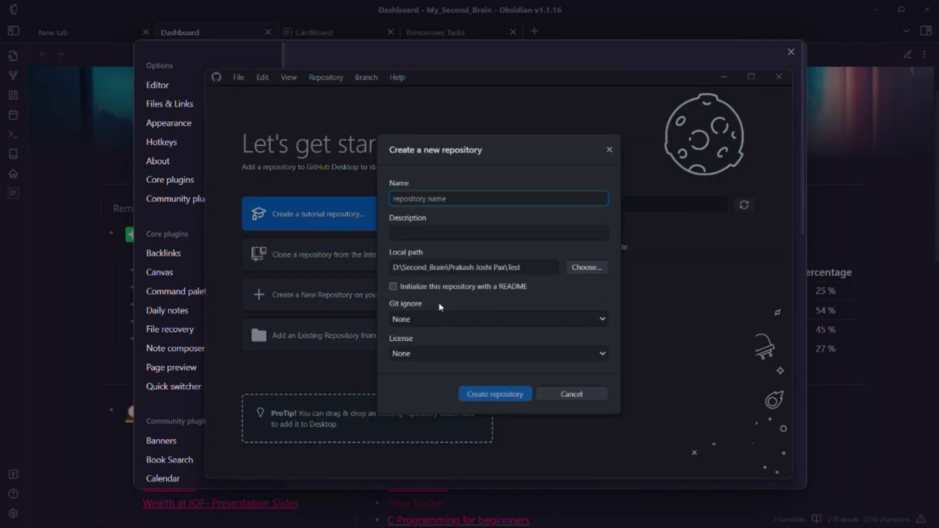
pyautogui.click(584, 269)
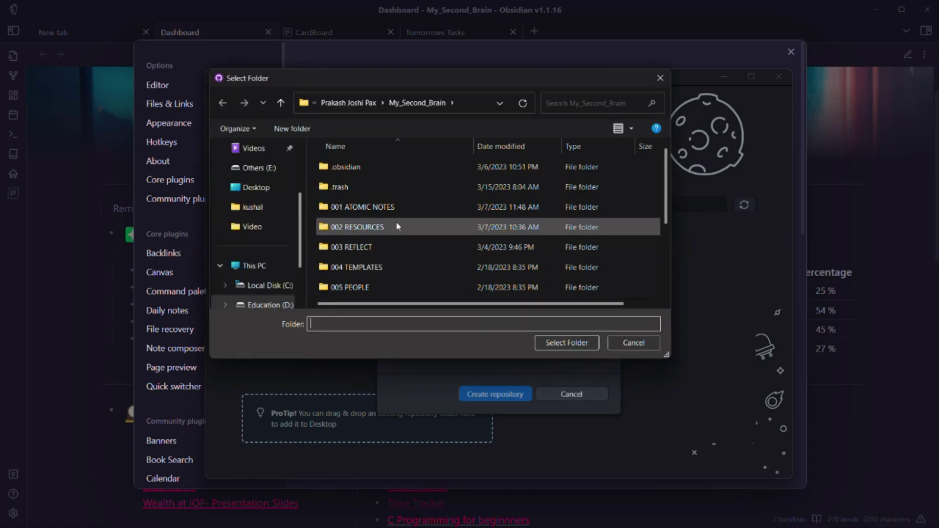
pyautogui.click(353, 103)
# Create a folder named Test next to My_Second_Brain and select it as the repository's local path
pyautogui.rightClick(354, 184)
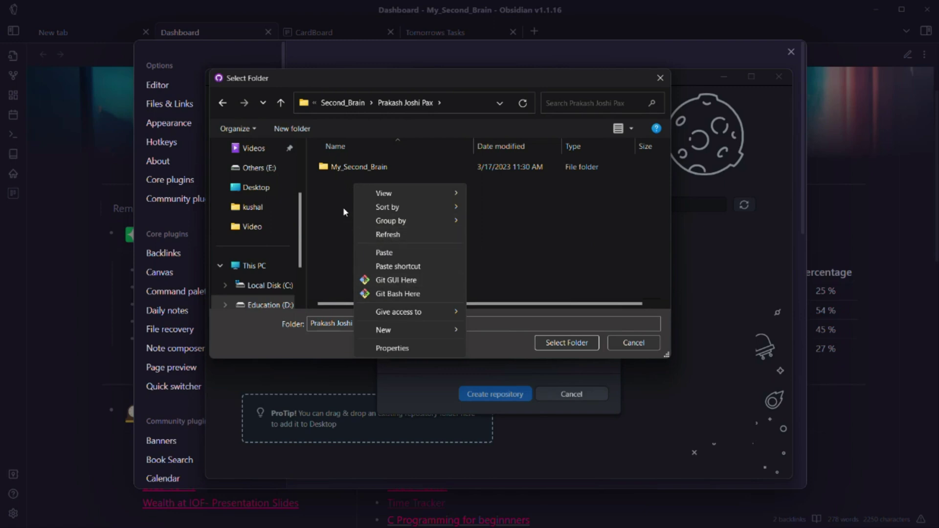
pyautogui.moveTo(450, 329)
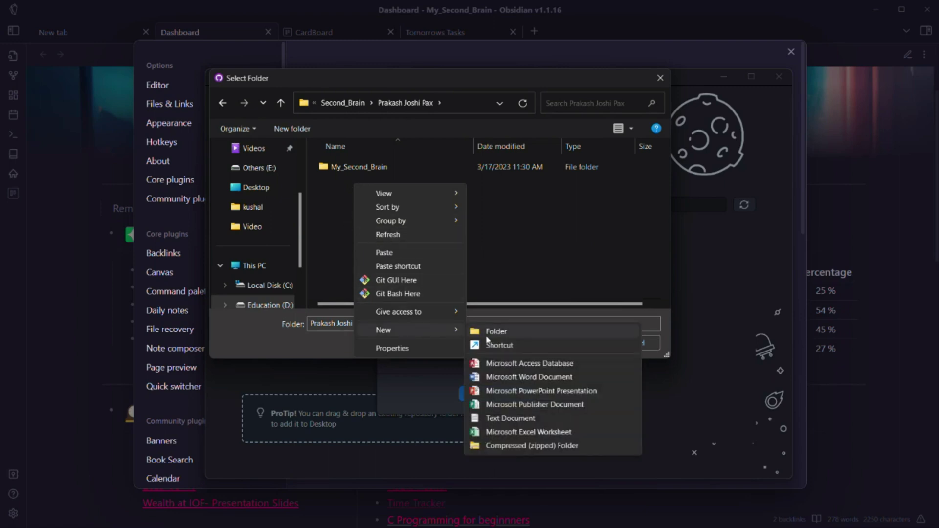
pyautogui.click(488, 333)
pyautogui.write('Tse')
pyautogui.press('BackSpace')
pyautogui.press('BackSpace')
pyautogui.write('est')
pyautogui.press('Return')
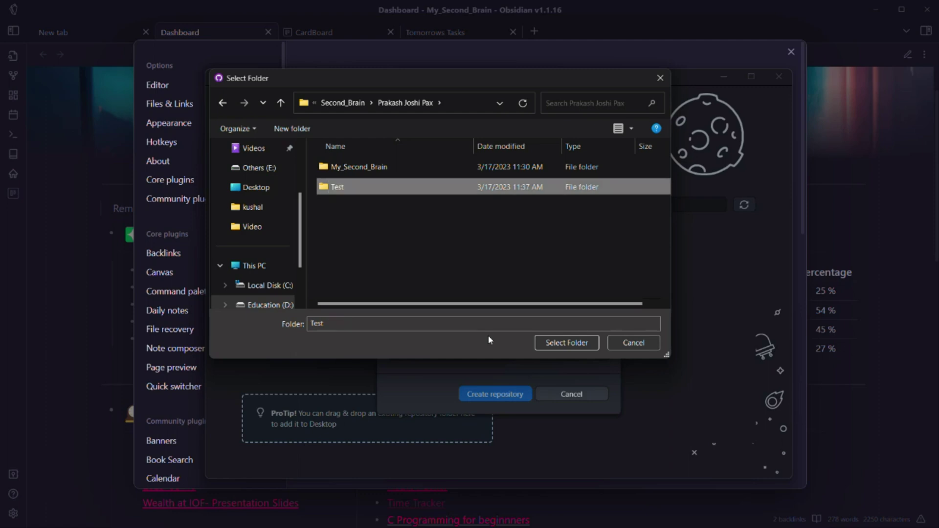
pyautogui.click(577, 343)
# Name the new repository Test and create it
pyautogui.click(454, 196)
pyautogui.write('Test')
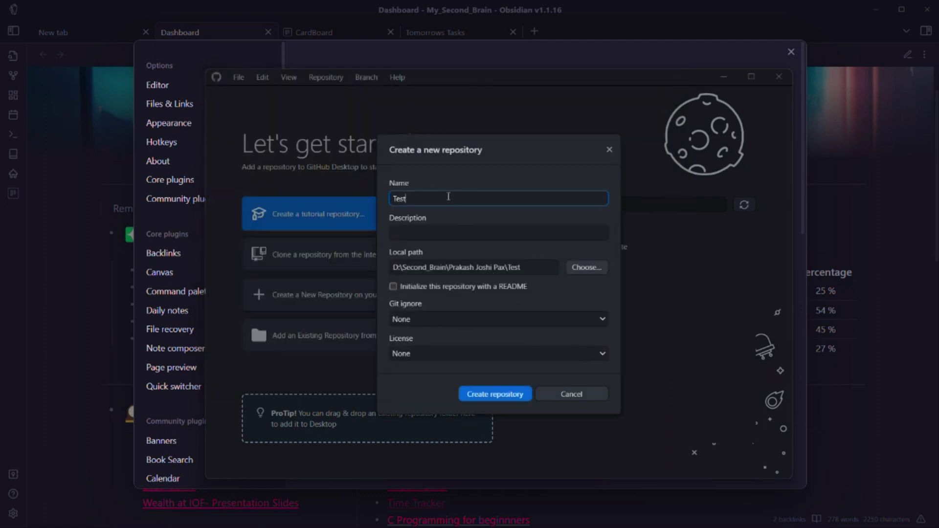
pyautogui.press('Return')
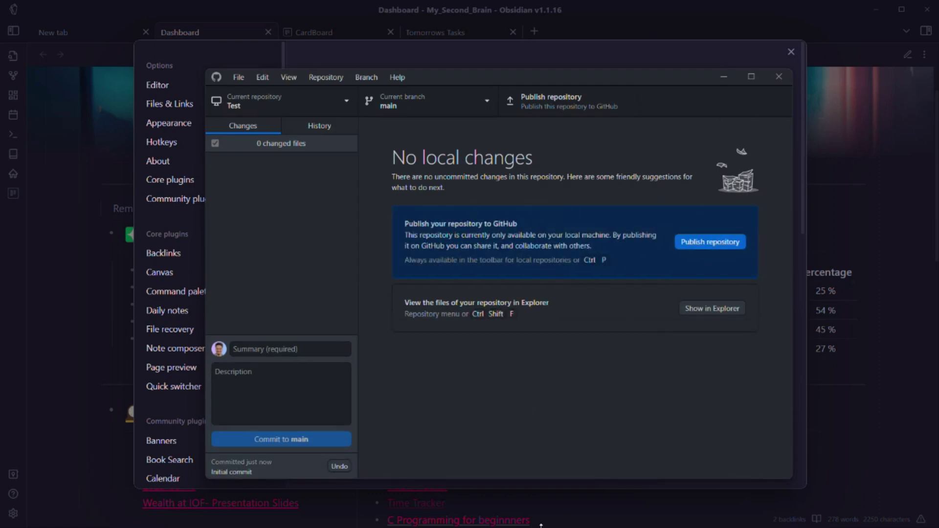
# Switch to File Explorer and browse Education (D:) > Second_Brain to the Test repository folder nested inside the Test folder
pyautogui.click(308, 514)
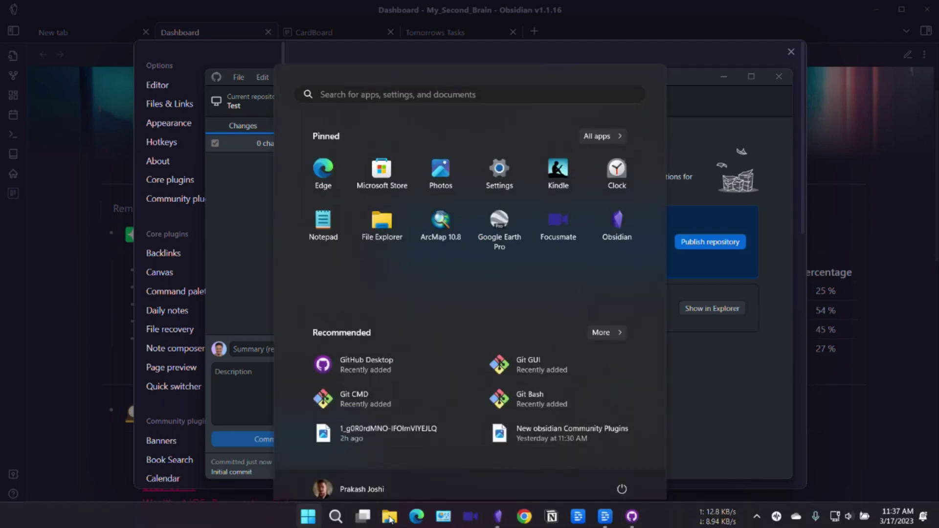
pyautogui.click(390, 518)
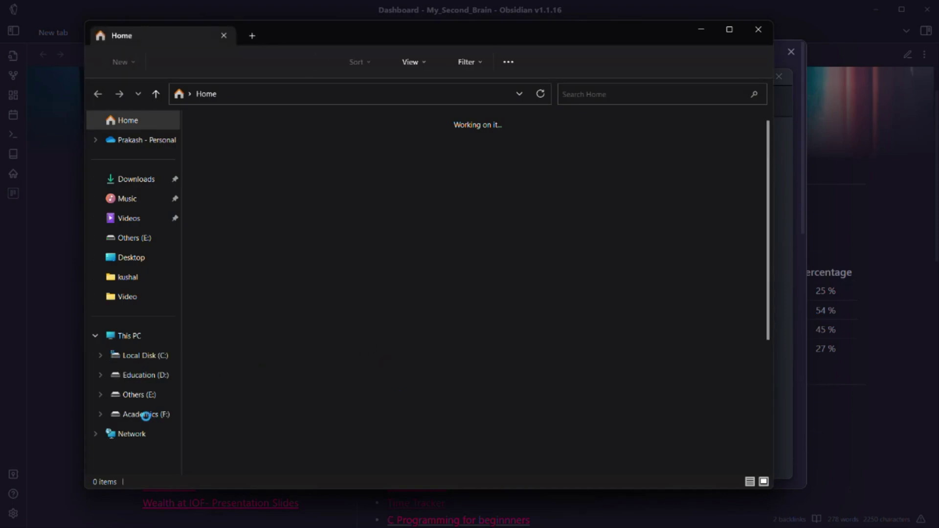
pyautogui.click(144, 376)
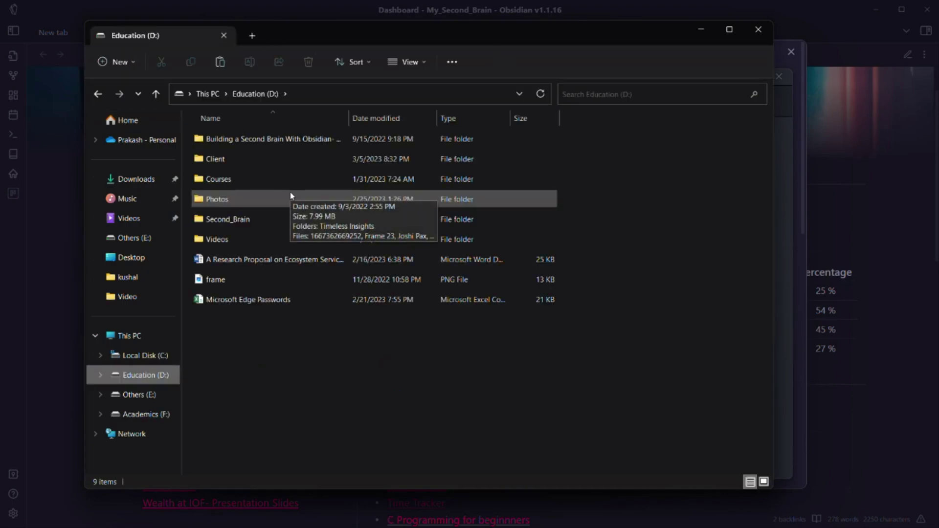
pyautogui.doubleClick(233, 220)
pyautogui.doubleClick(234, 158)
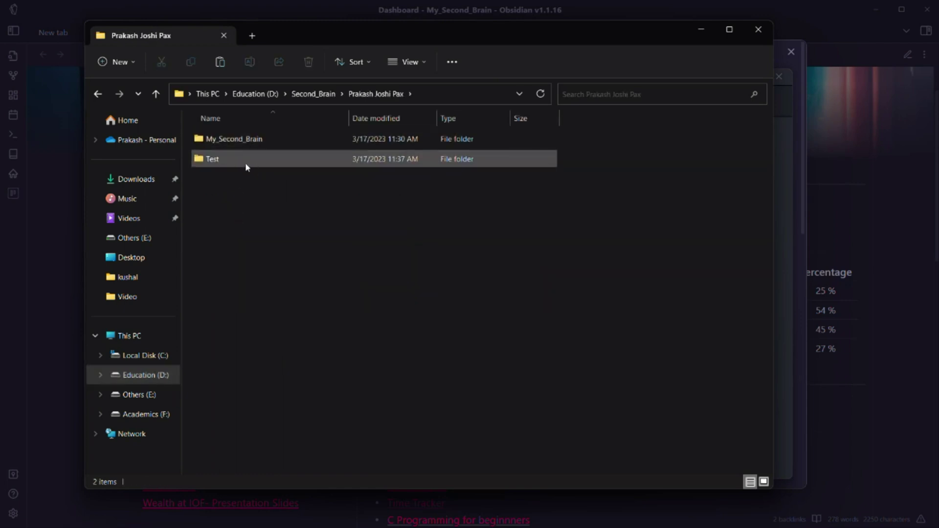
pyautogui.doubleClick(232, 163)
pyautogui.doubleClick(236, 140)
pyautogui.moveTo(235, 182); pyautogui.dragTo(262, 206)
pyautogui.moveTo(261, 145); pyautogui.dragTo(493, 191)
pyautogui.click(474, 213)
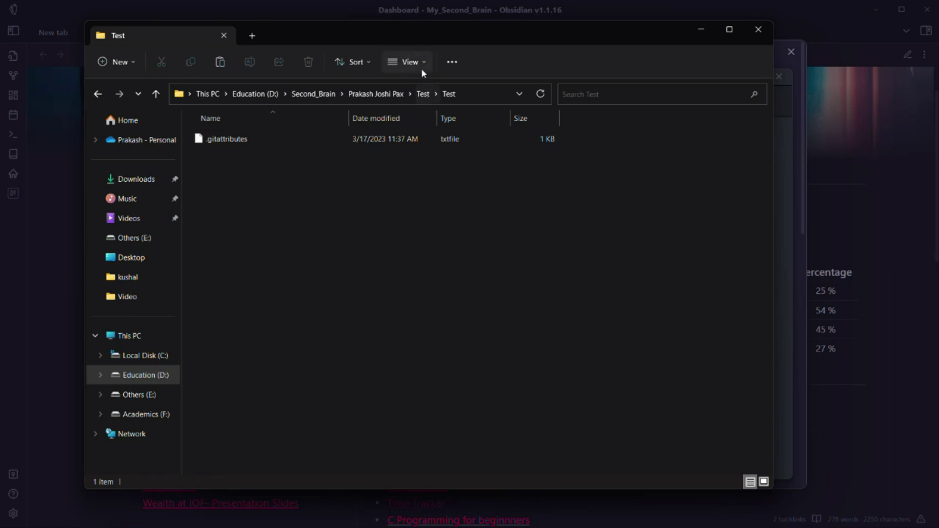
# Turn on the display of hidden items in the Test repository folder
pyautogui.click(418, 60)
pyautogui.click(401, 325)
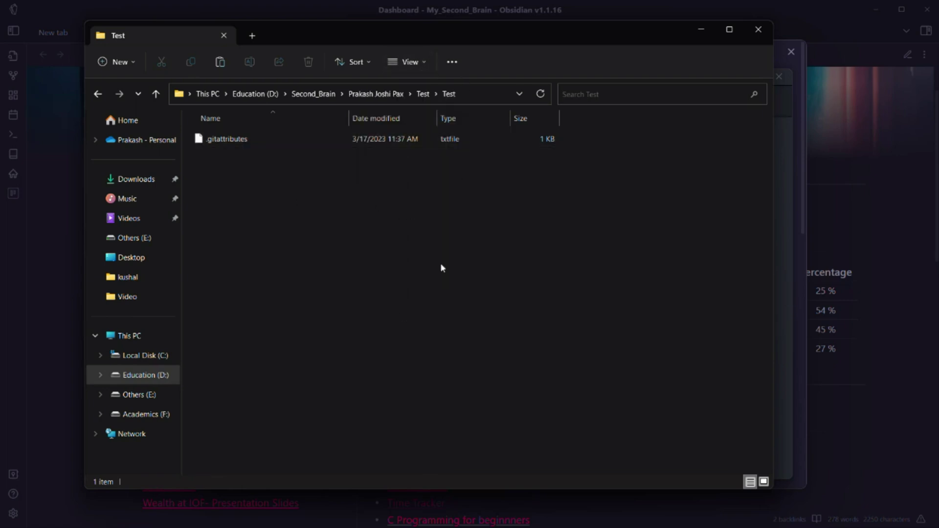
pyautogui.click(410, 63)
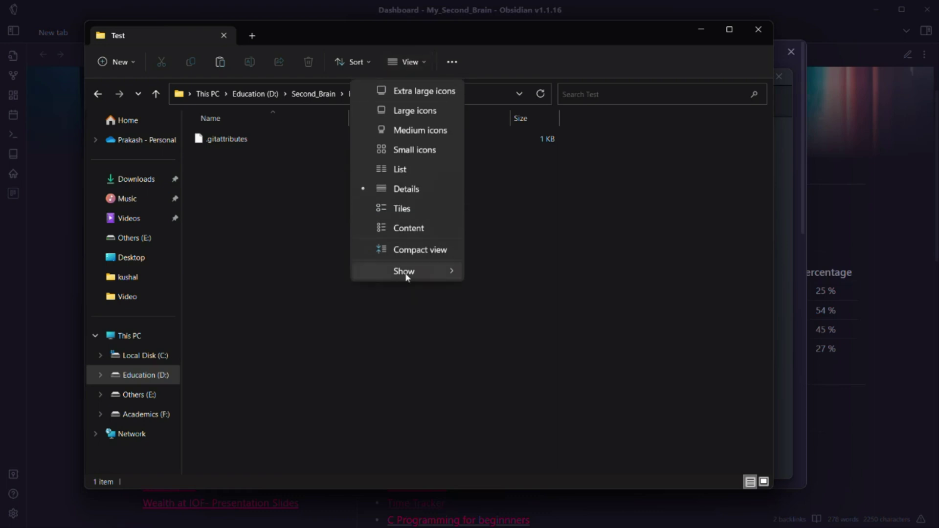
pyautogui.moveTo(405, 273)
pyautogui.click(504, 384)
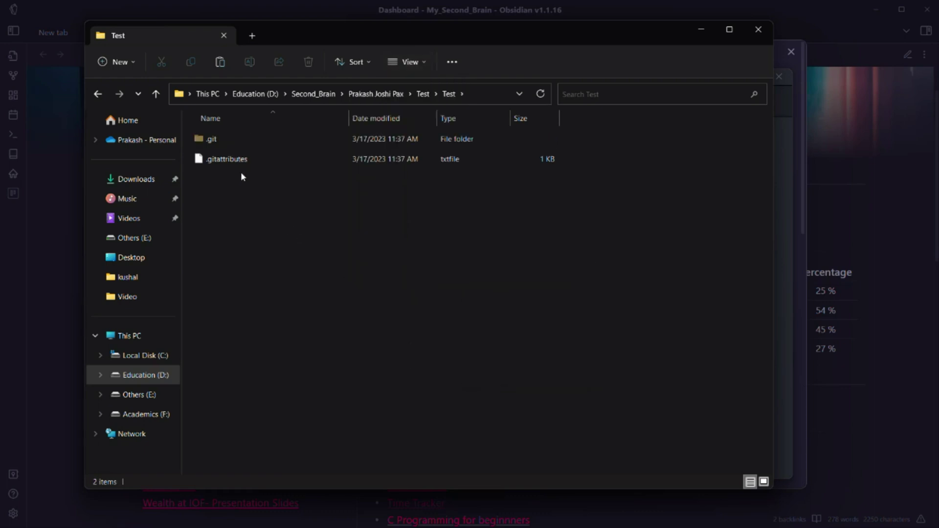
# Move the .git folder and the .gitattributes file from the Test repository folder into My_Second_Brain and close File Explorer
pyautogui.click(251, 148)
pyautogui.moveTo(251, 146)
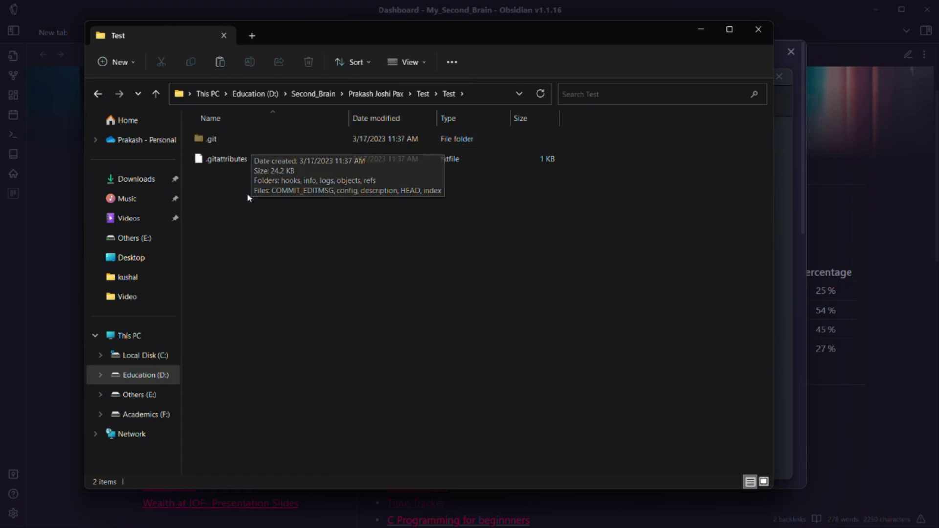
pyautogui.moveTo(220, 182); pyautogui.dragTo(267, 169)
pyautogui.moveTo(416, 132); pyautogui.dragTo(416, 134)
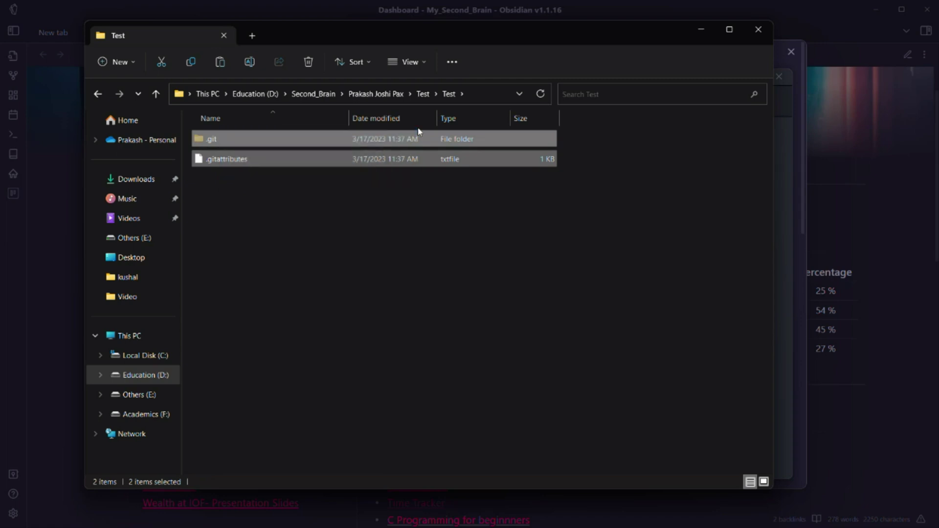
pyautogui.rightClick(416, 138)
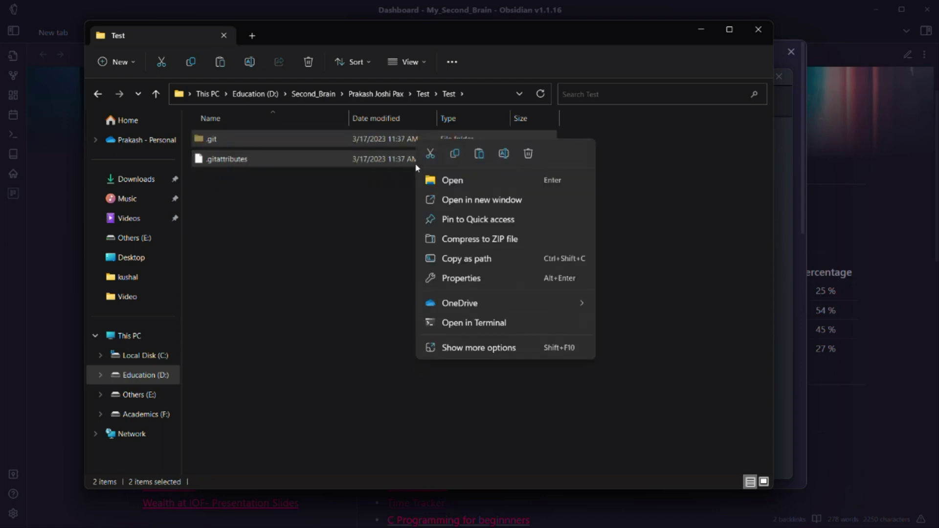
pyautogui.click(435, 153)
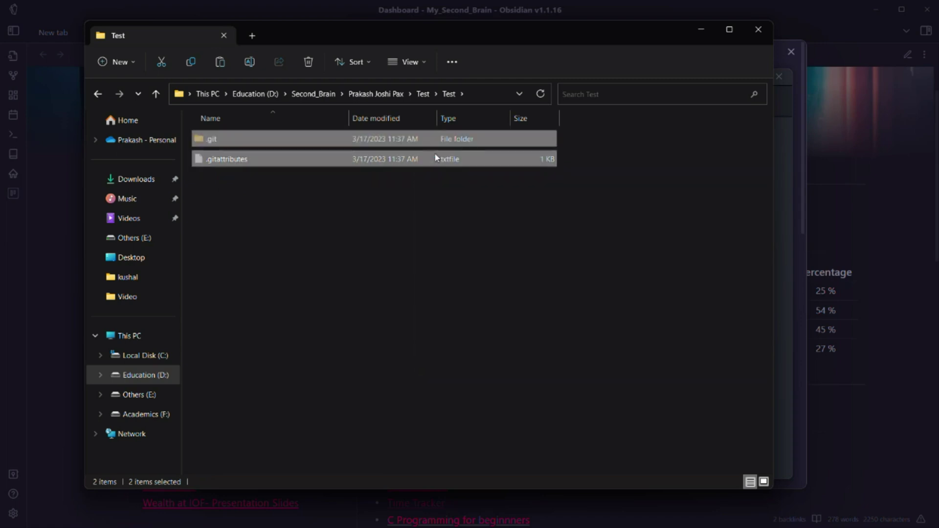
pyautogui.click(325, 94)
pyautogui.doubleClick(251, 159)
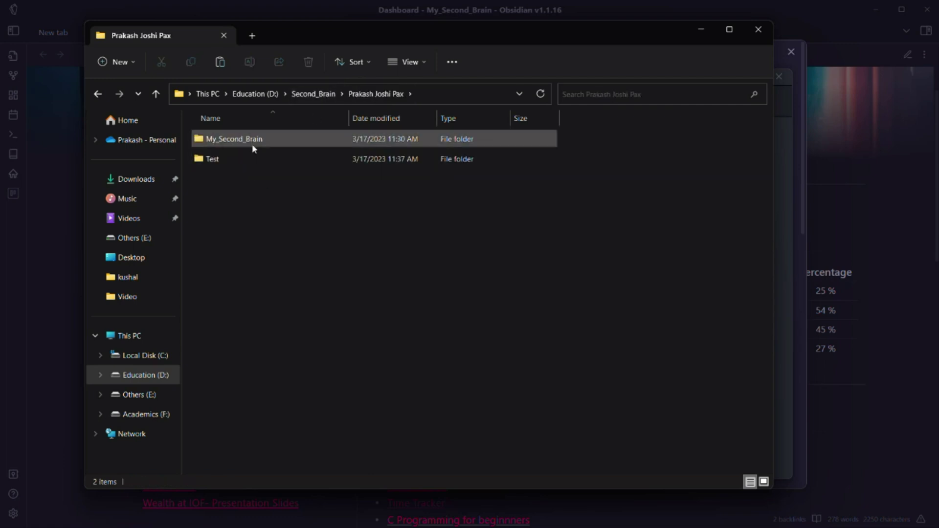
pyautogui.doubleClick(251, 140)
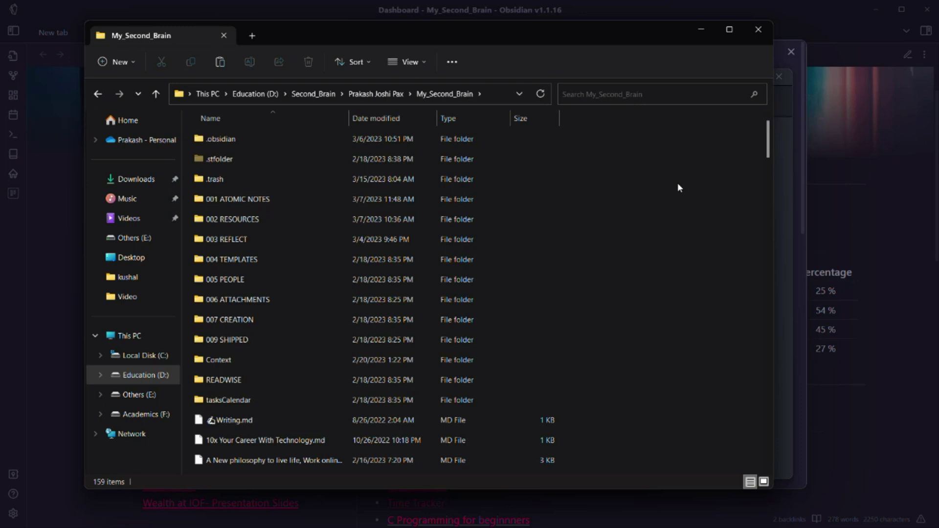
pyautogui.hotkey('ctrl', 'v')
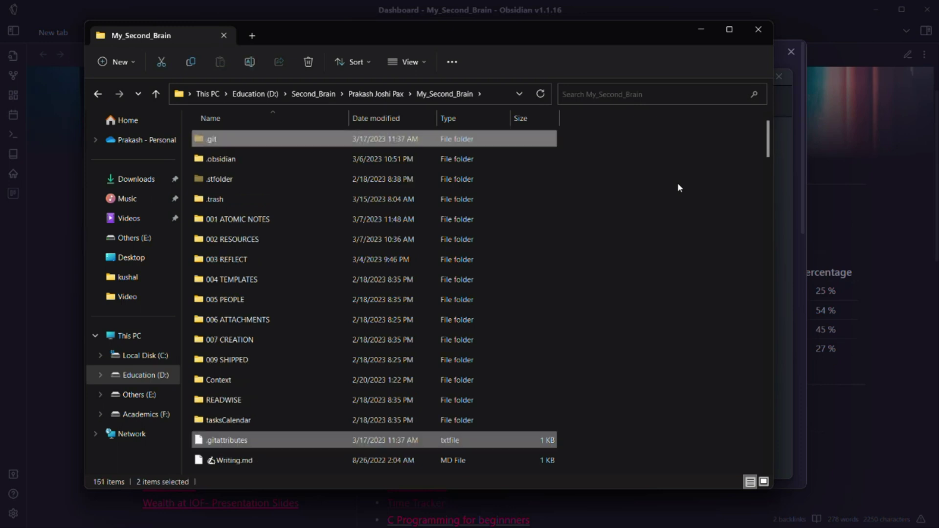
pyautogui.click(767, 34)
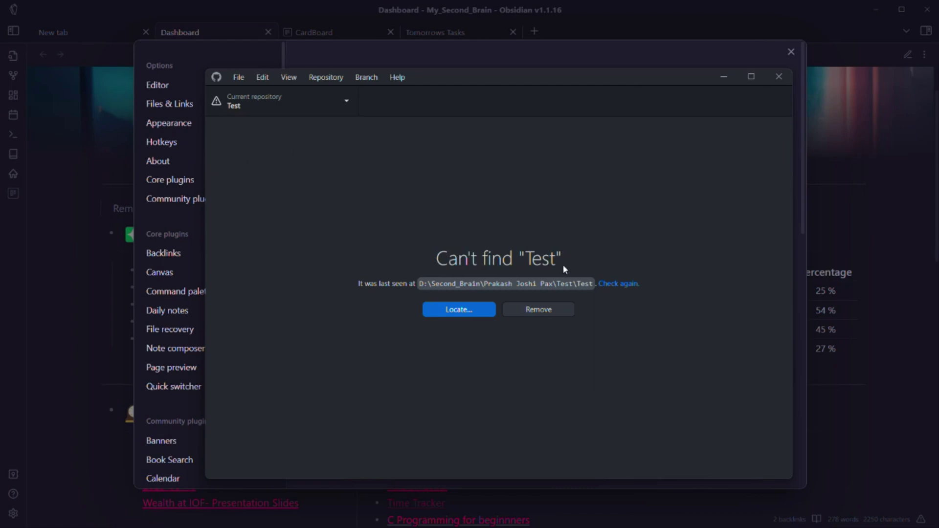
# Relocate the missing Test repository in GitHub Desktop to the My_Second_Brain folder
pyautogui.click(462, 310)
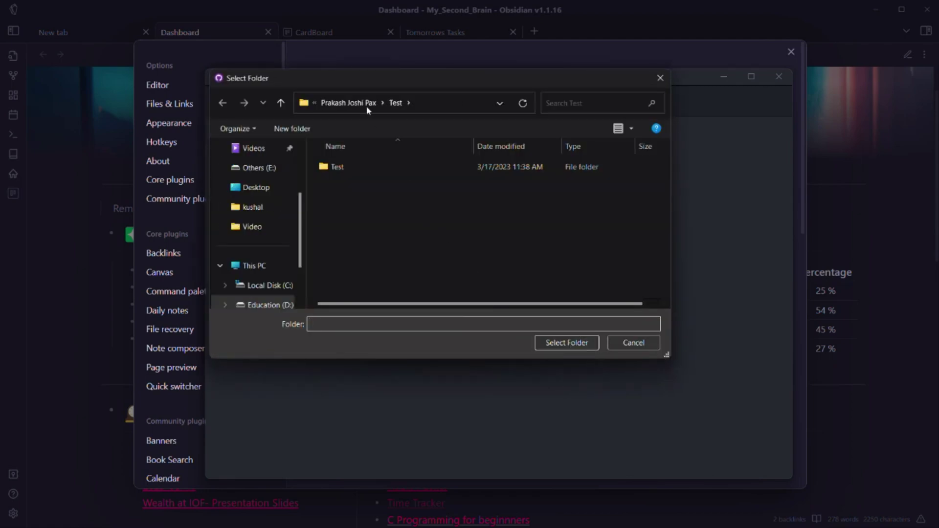
pyautogui.click(386, 104)
pyautogui.click(374, 168)
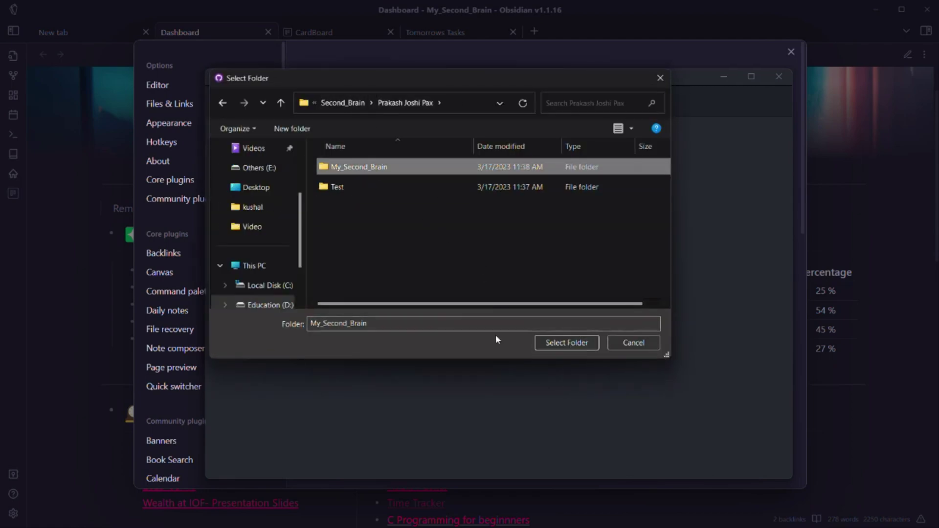
pyautogui.click(556, 342)
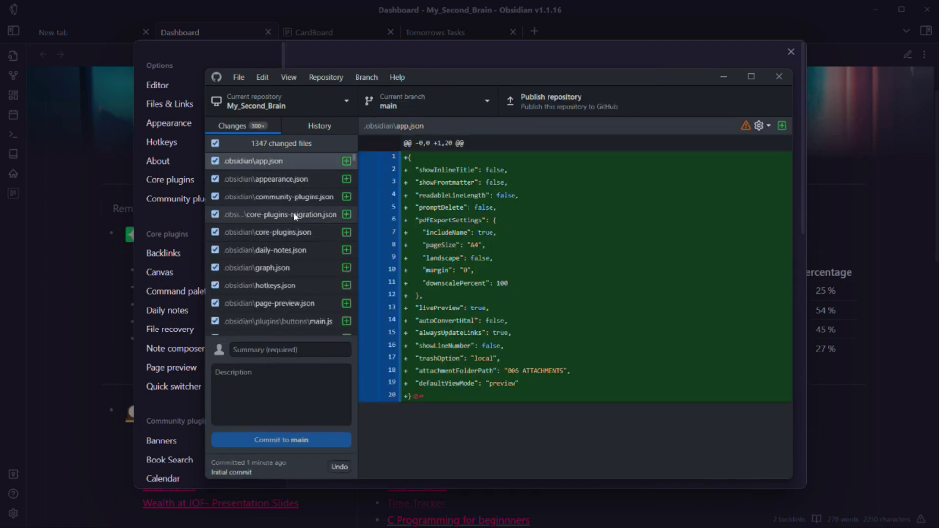
# Commit all changed vault files to main with the summary G
pyautogui.scroll(-5, 277, 243)
pyautogui.click(274, 349)
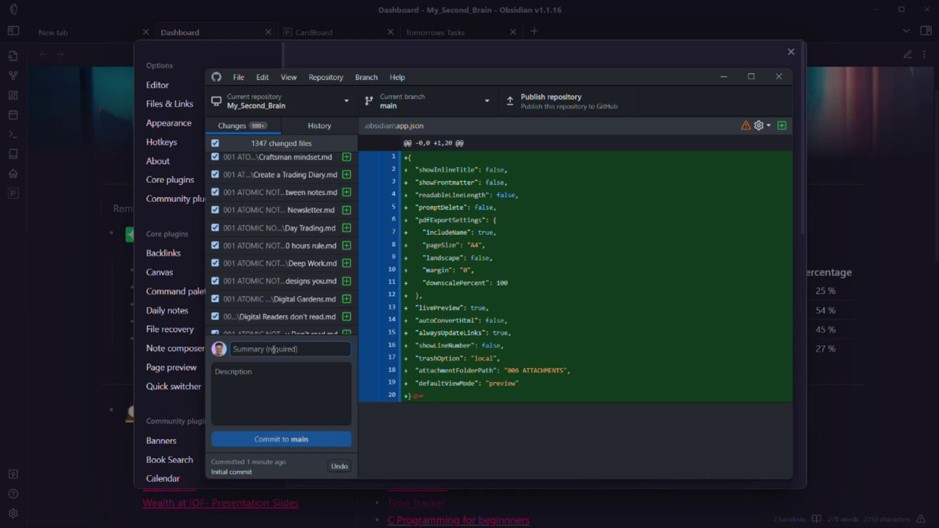
pyautogui.write('G')
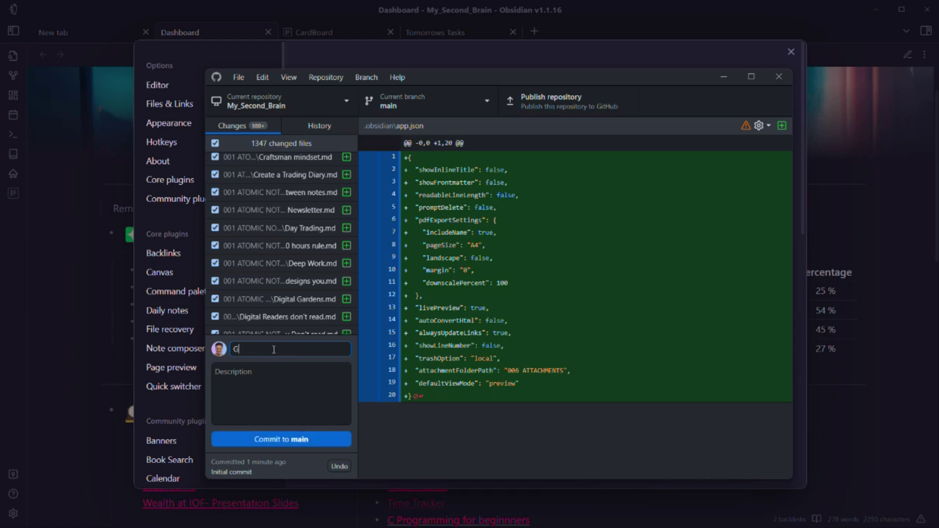
pyautogui.click(289, 449)
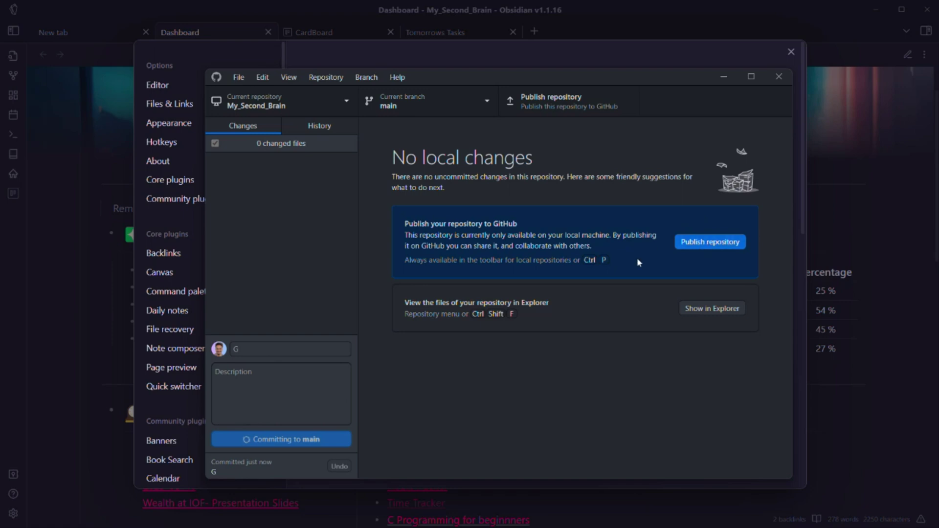
# Publish the repository to GitHub.com as My_Second_Brain with the code kept private
pyautogui.click(708, 245)
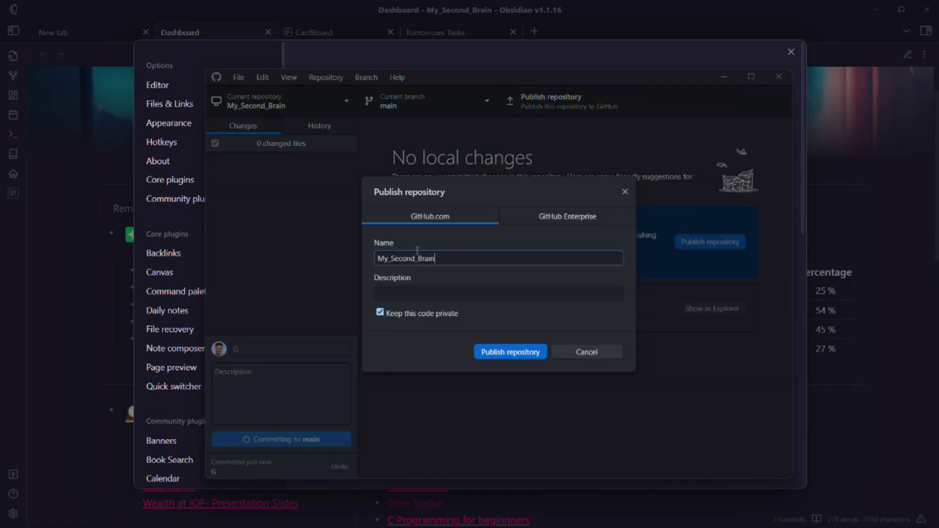
pyautogui.click(399, 295)
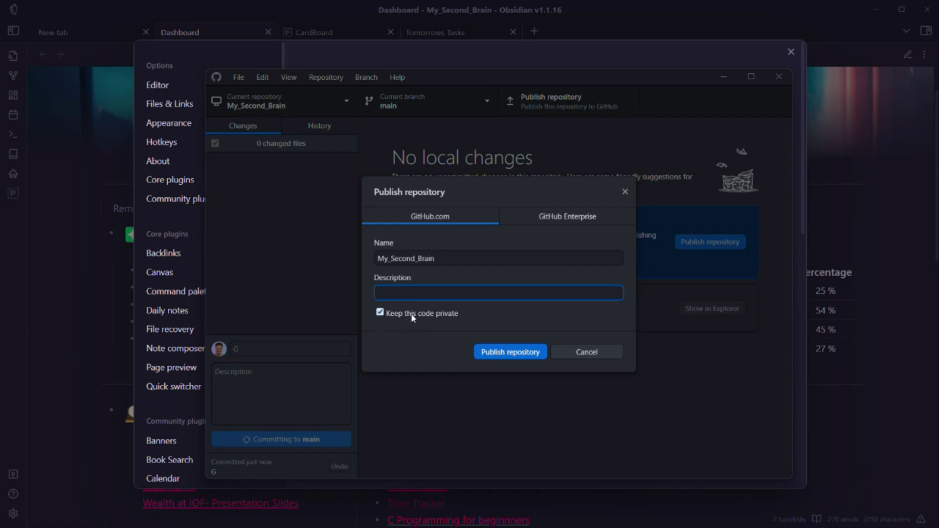
pyautogui.click(381, 314)
pyautogui.click(380, 314)
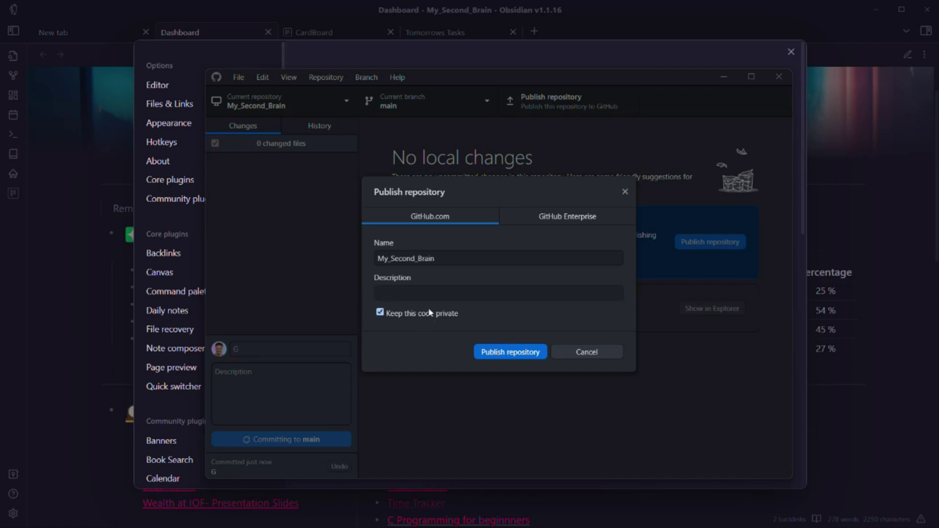
pyautogui.click(502, 353)
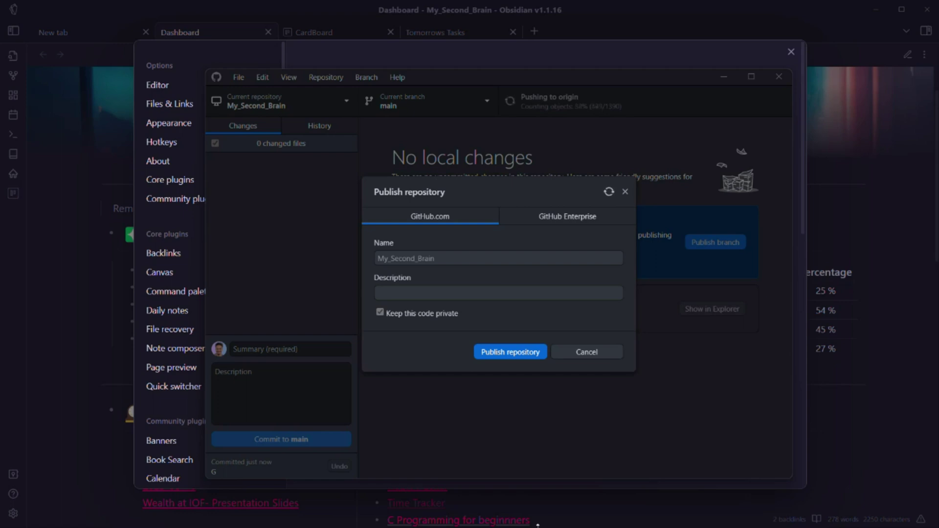
# Switch to the Edge browser, go to github.com and open the My_Second_Brain repository
pyautogui.press('super')
pyautogui.click(211, 66)
pyautogui.write('g')
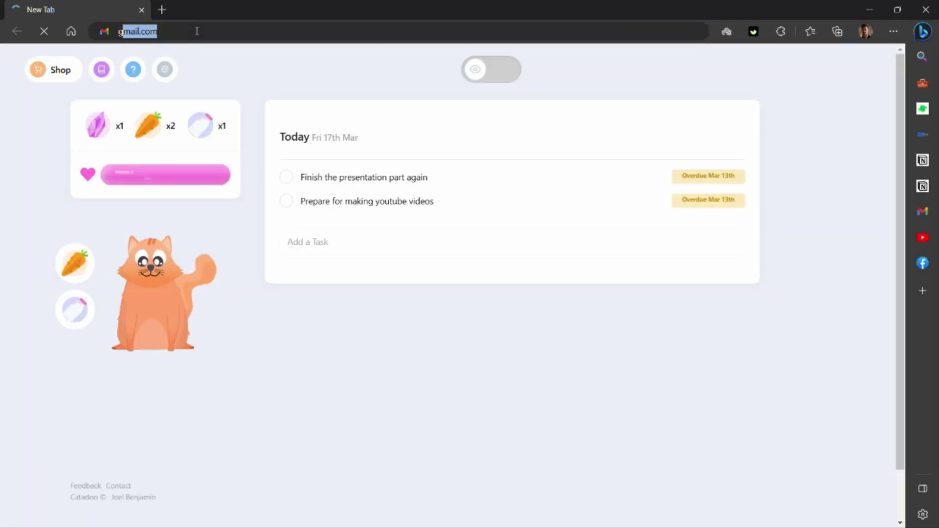
pyautogui.write('it')
pyautogui.press('Return')
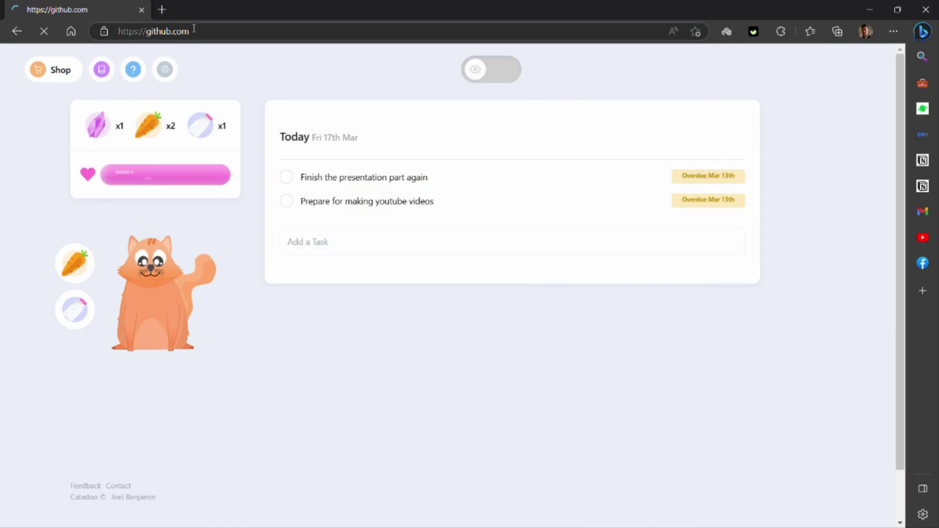
pyautogui.moveTo(374, 30); pyautogui.dragTo(550, 46)
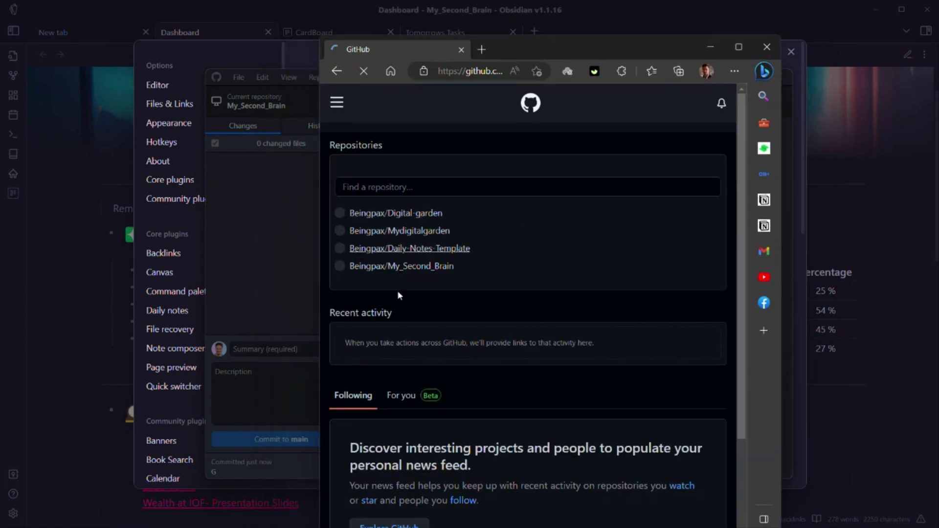
pyautogui.click(407, 267)
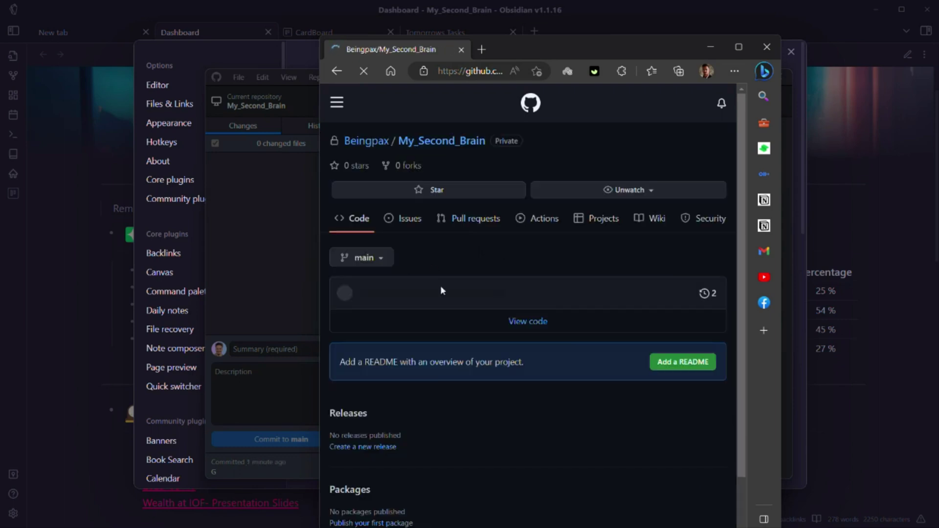
# Examine the latest commit time and the list of uploaded vault files in the My_Second_Brain repository
pyautogui.scroll(-2, 455, 385)
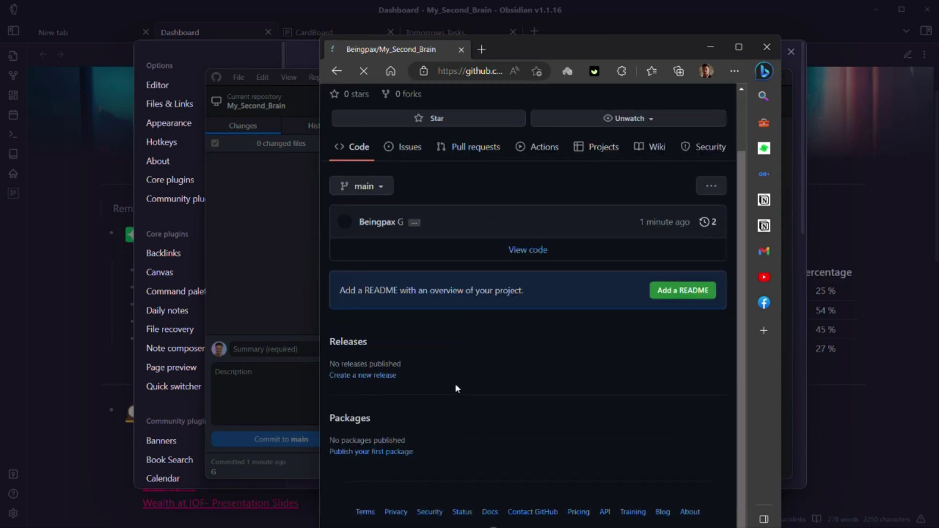
pyautogui.moveTo(625, 220); pyautogui.dragTo(680, 223)
pyautogui.click(785, 86)
pyautogui.click(777, 83)
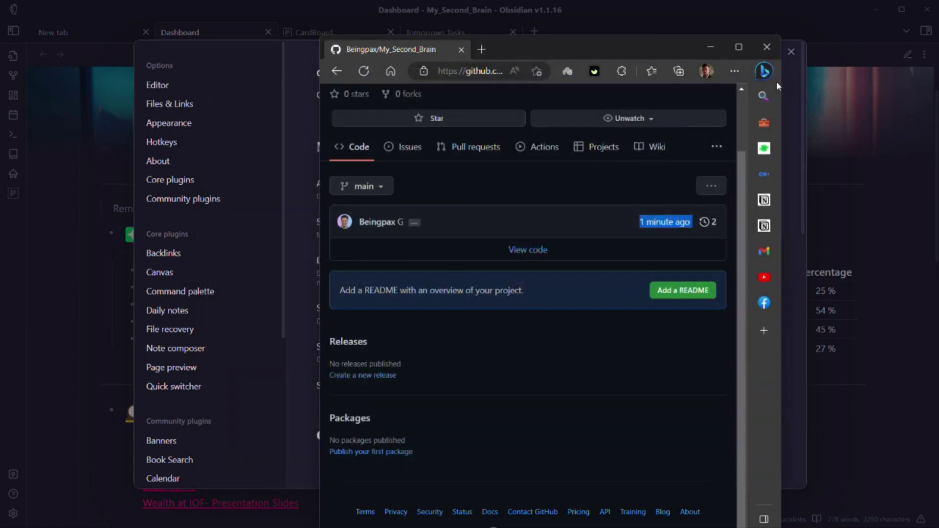
pyautogui.doubleClick(712, 54)
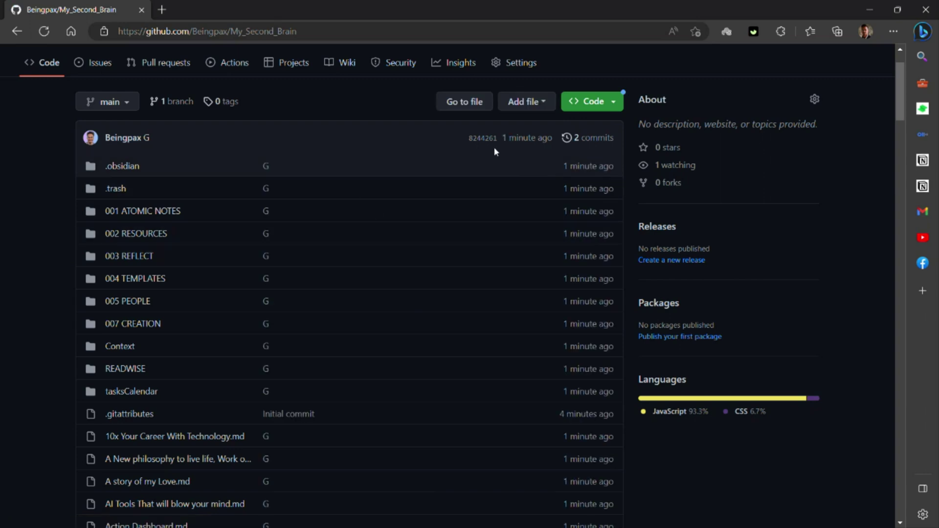
pyautogui.scroll(-8, 518, 235)
pyautogui.scroll(-20, 499, 266)
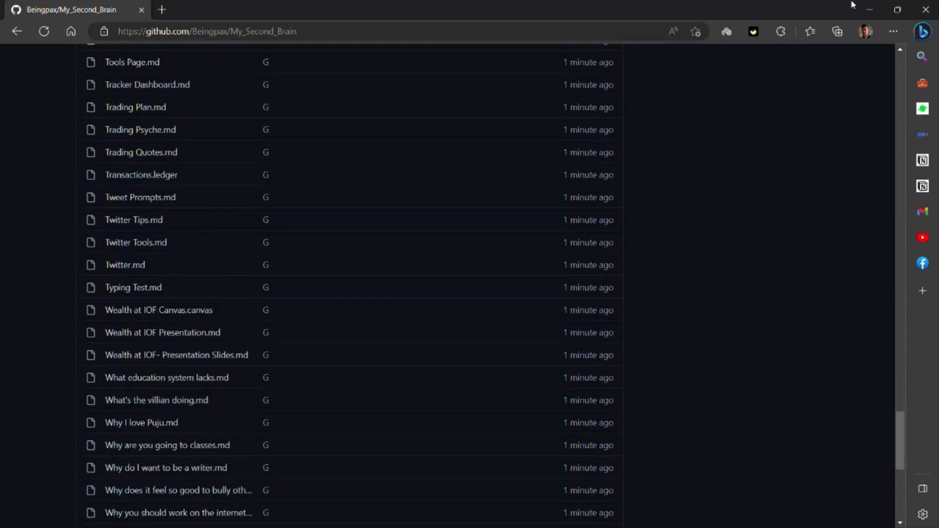
pyautogui.scroll(20, 889, 353)
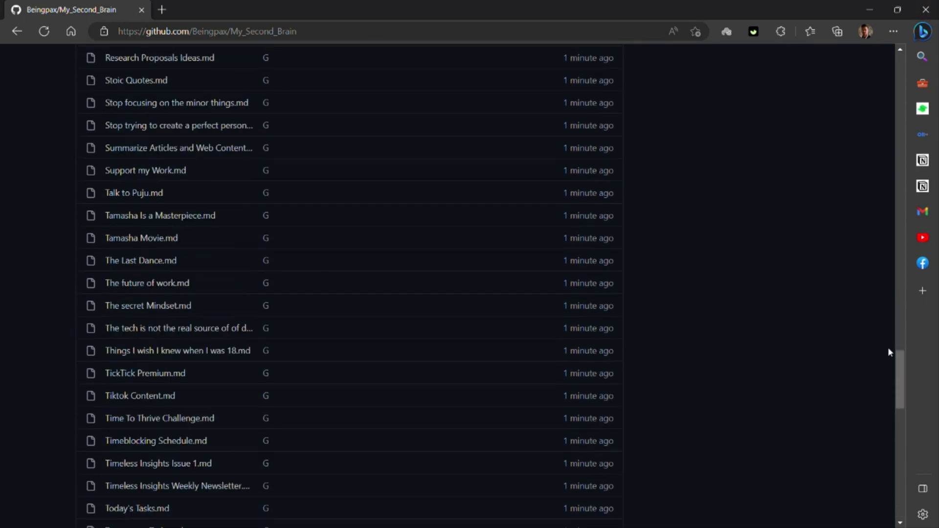
# Check the Private label beside the My_Second_Brain repository name
pyautogui.moveTo(902, 388); pyautogui.dragTo(879, 63)
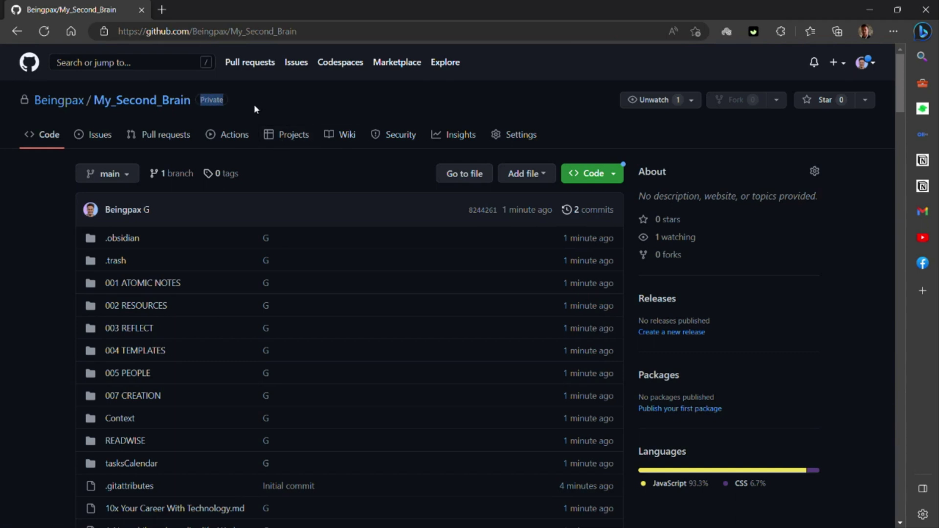
pyautogui.click(184, 105)
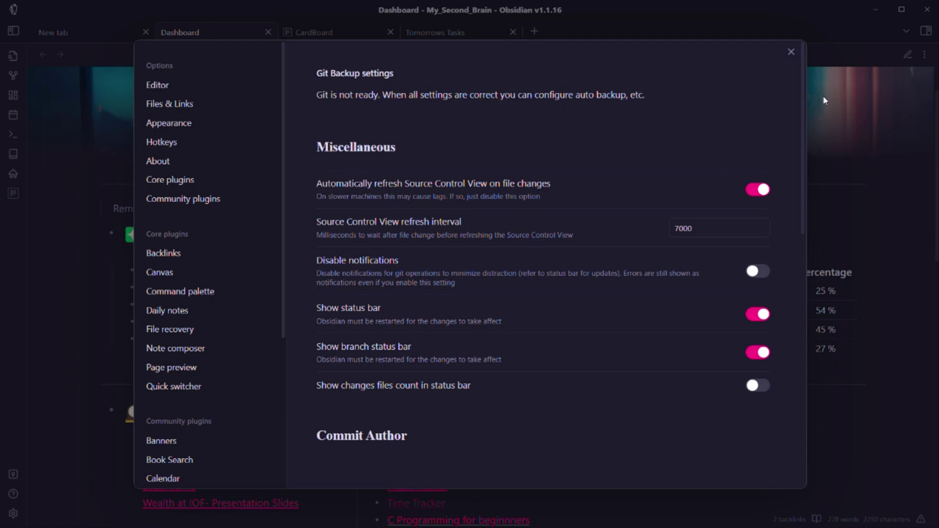
# Switch to Obsidian, close its settings and restart the application with the My_Second_Brain vault
pyautogui.press('Escape')
pyautogui.click(932, 10)
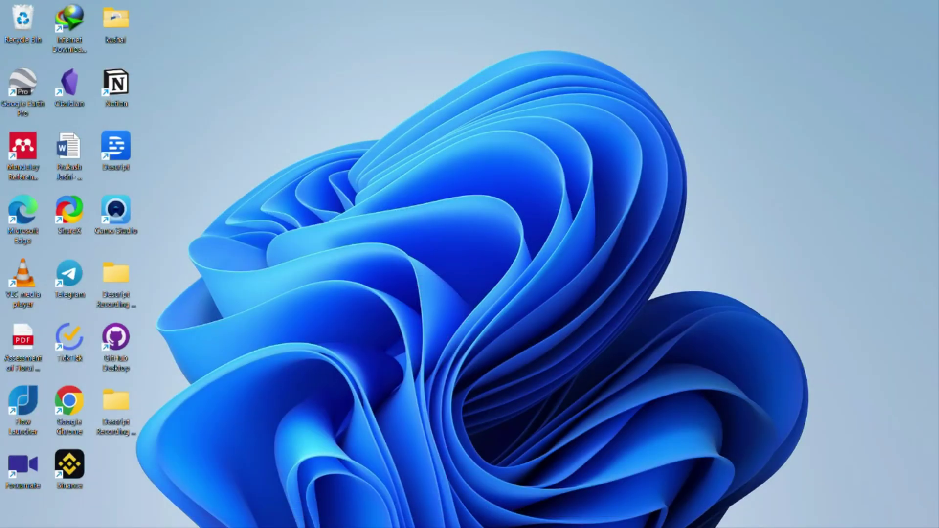
pyautogui.click(512, 515)
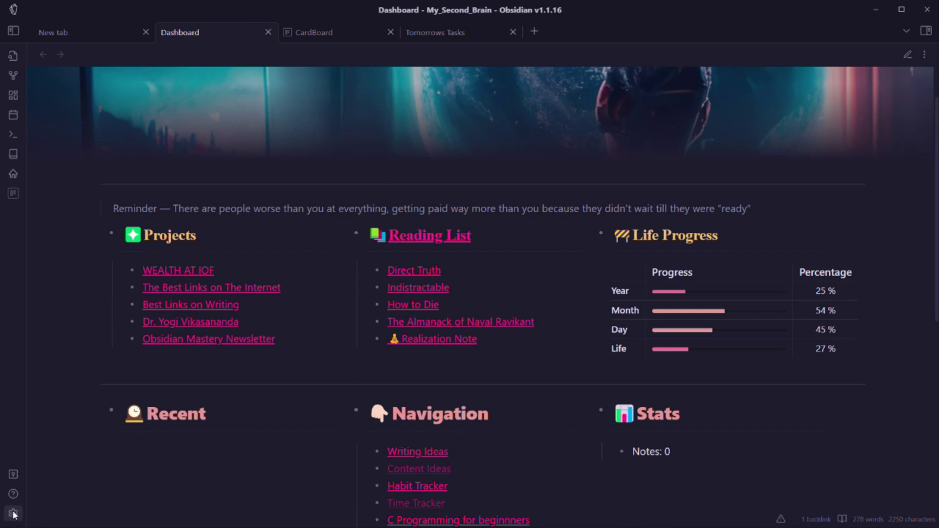
# Open the Obsidian Git plugin settings and set the vault backup interval to 2 minutes
pyautogui.click(13, 514)
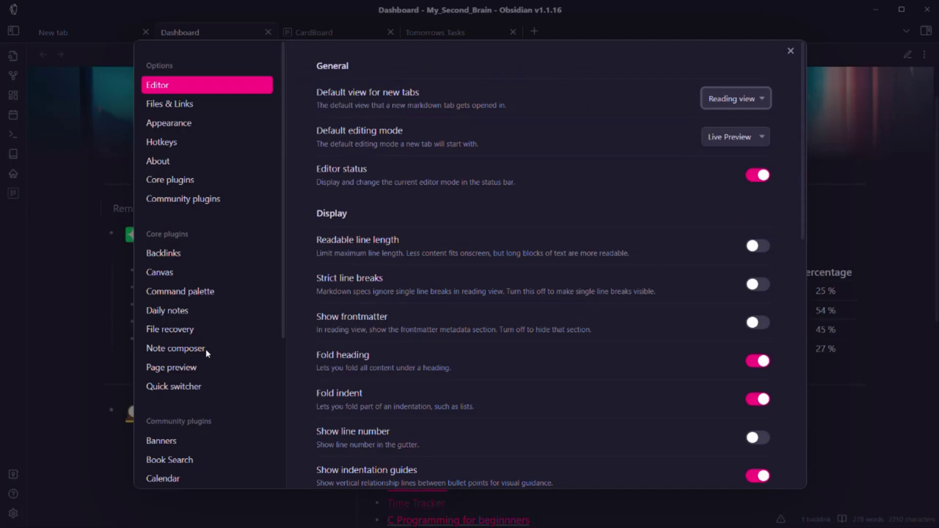
pyautogui.scroll(-5, 181, 421)
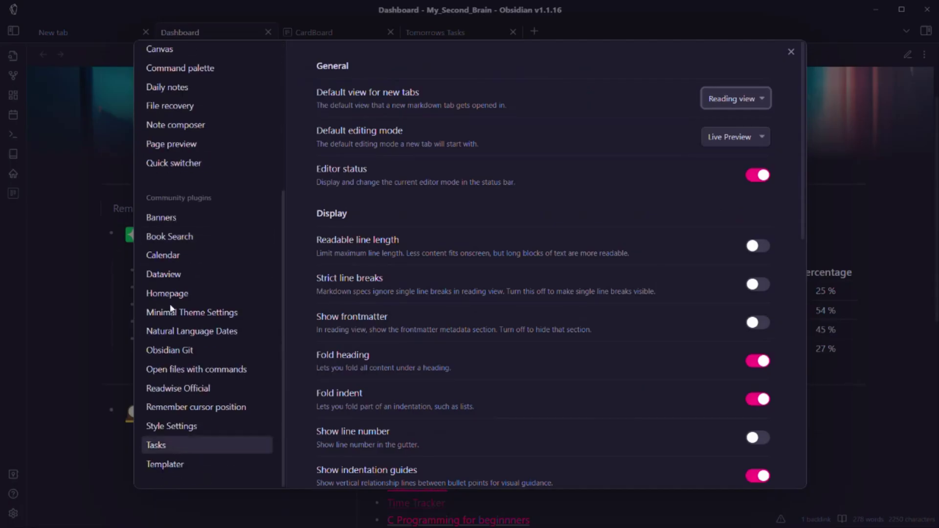
pyautogui.click(173, 351)
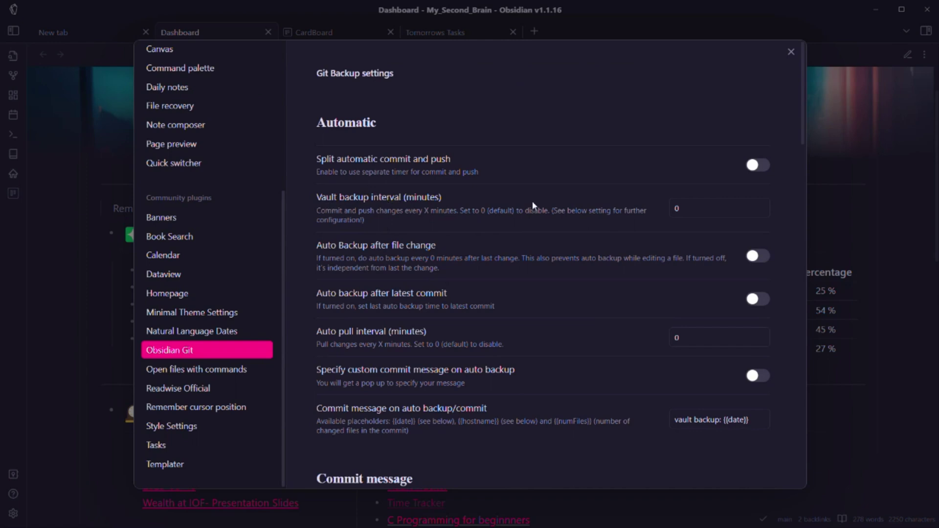
pyautogui.click(703, 210)
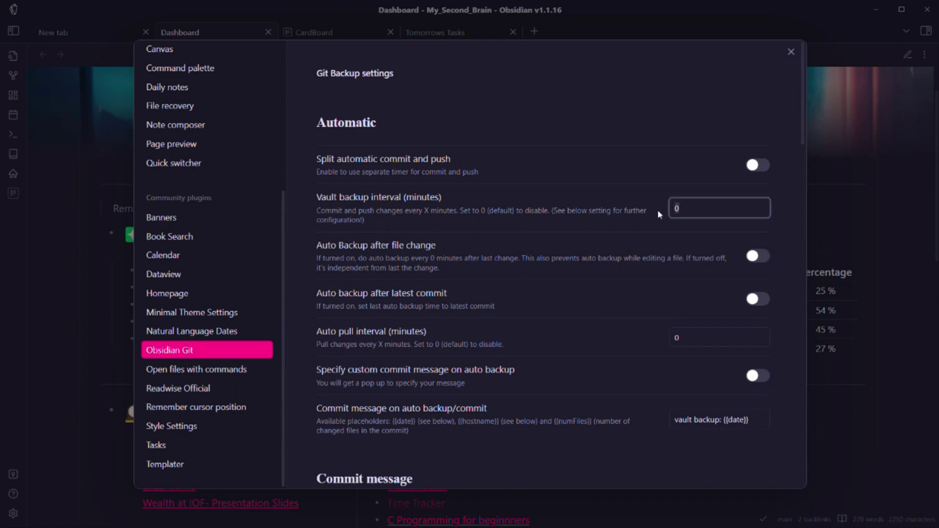
pyautogui.write('2')
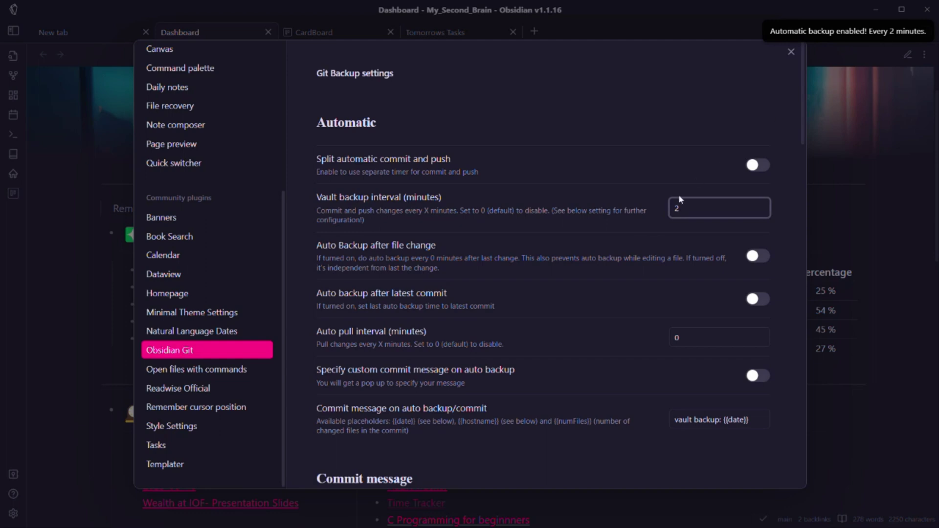
# Enable Auto Backup after file change in the Obsidian Git settings and close the settings
pyautogui.scroll(-1, 384, 198)
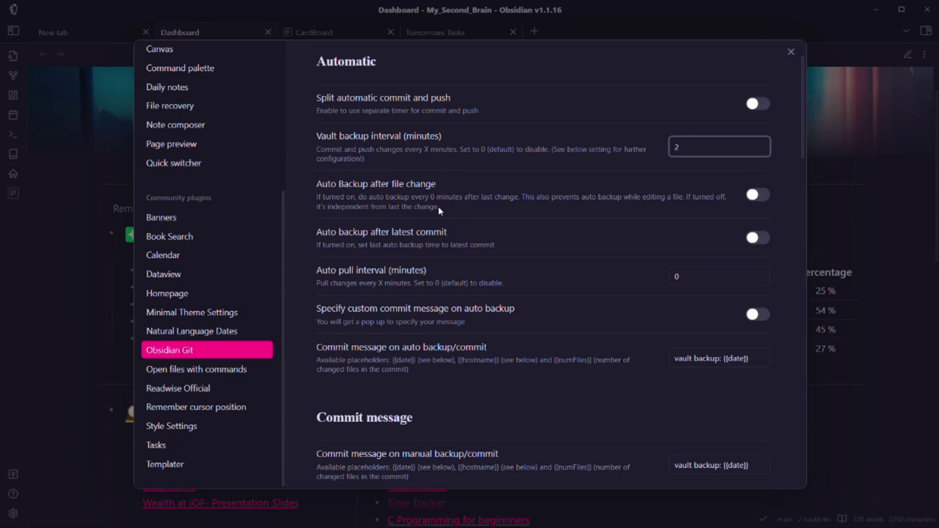
pyautogui.click(754, 198)
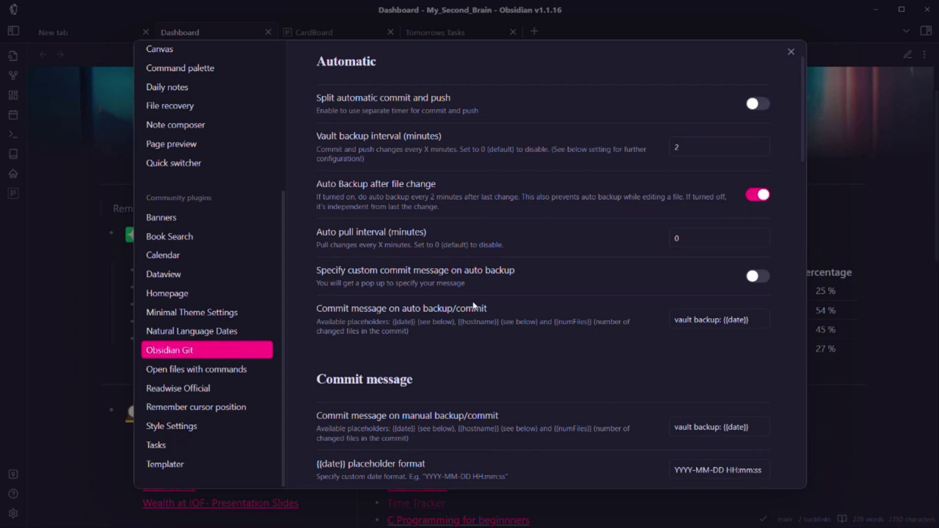
pyautogui.press('Escape')
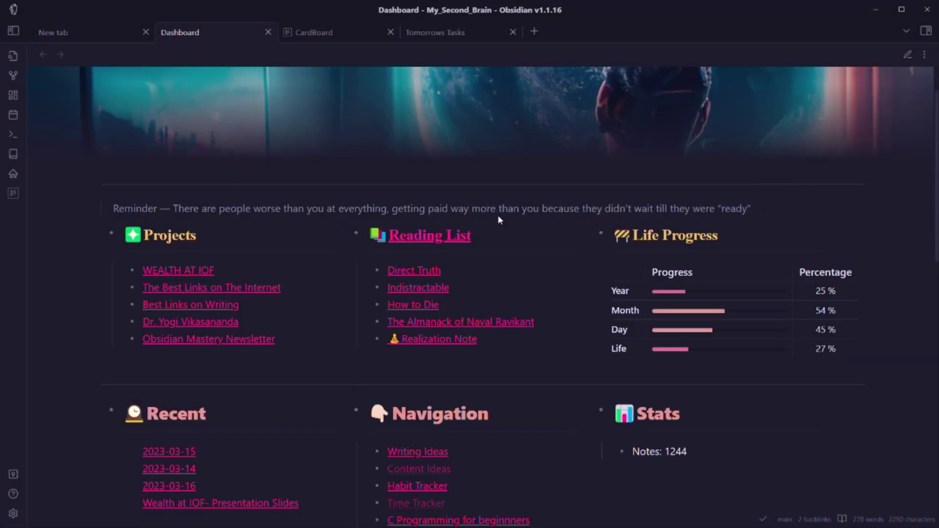
# Search the command palette for "git" and look through the available Obsidian Git commands
pyautogui.hotkey('ctrl', 'p')
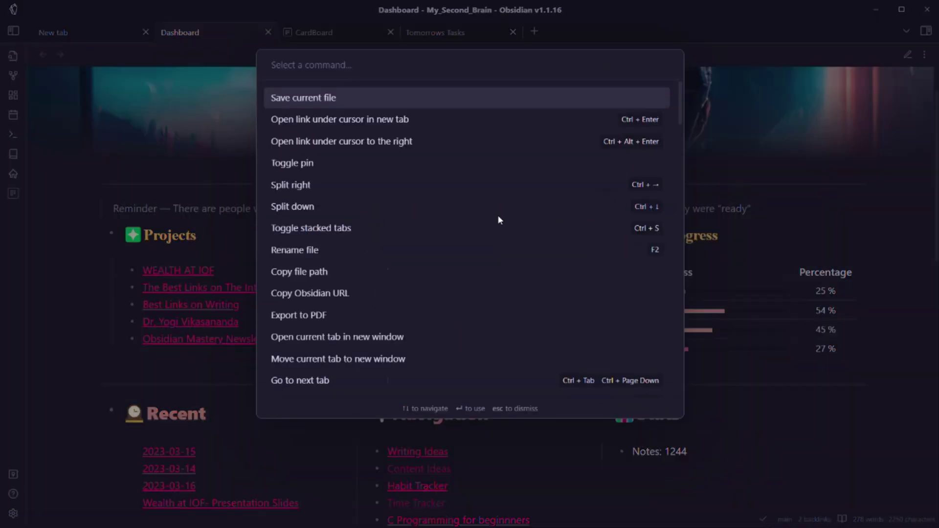
pyautogui.write('git')
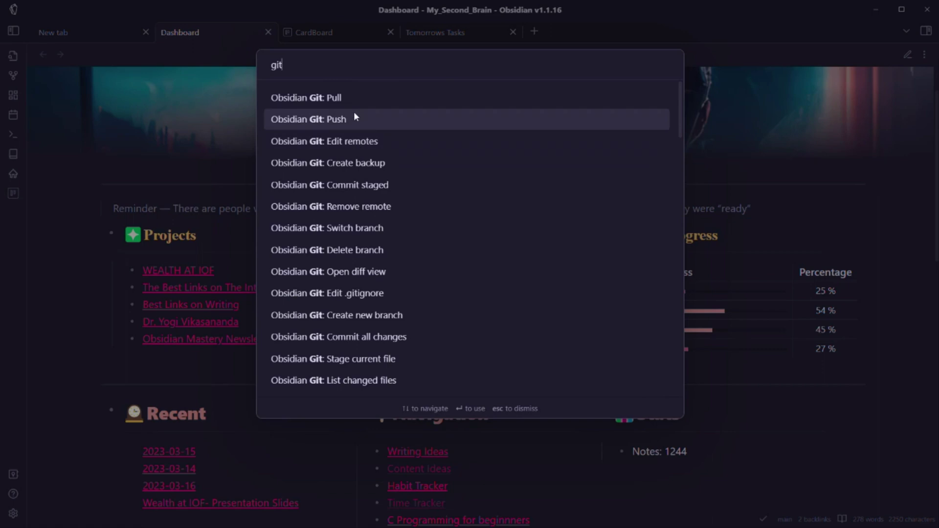
pyautogui.scroll(-8, 351, 281)
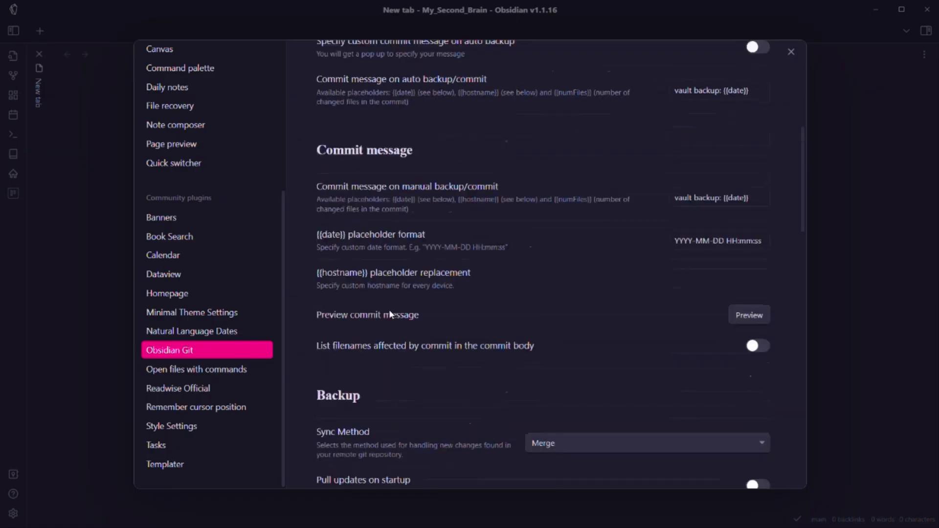
# Review the Obsidian Git settings from the Automatic section through to the Miscellaneous section
pyautogui.scroll(6, 389, 310)
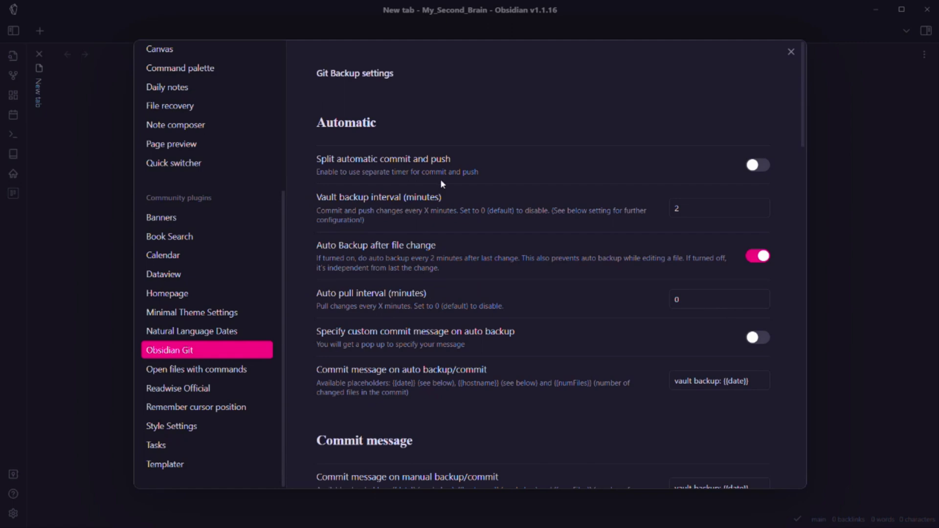
pyautogui.scroll(-5, 538, 274)
pyautogui.scroll(-10, 538, 363)
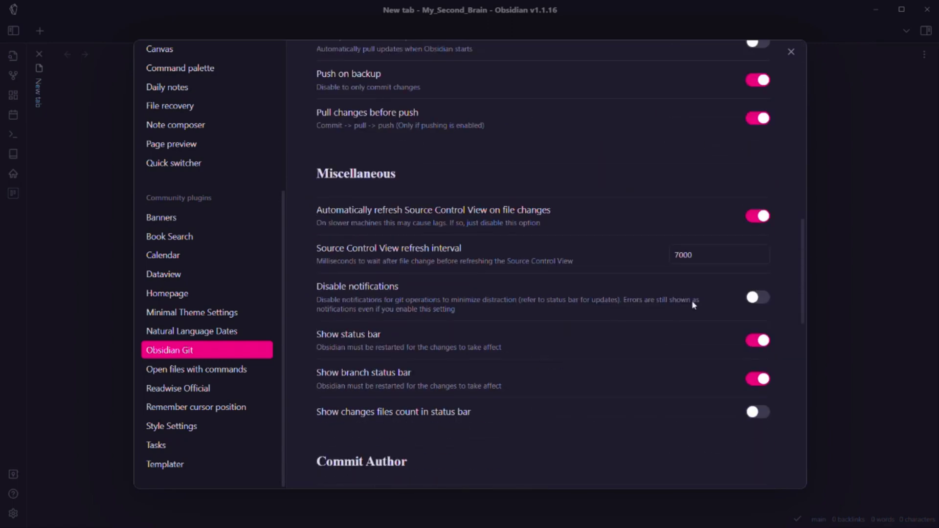